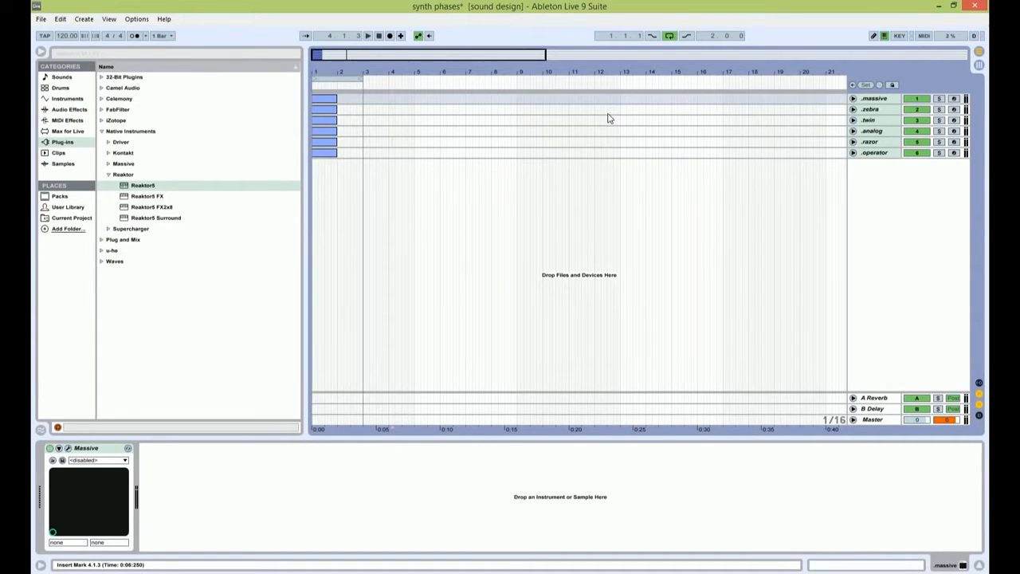
Step: Unfold the six synth tracks from massive to operator, freeze them, and flatten them to audio
left_click_drag(321, 59, 322, 150)
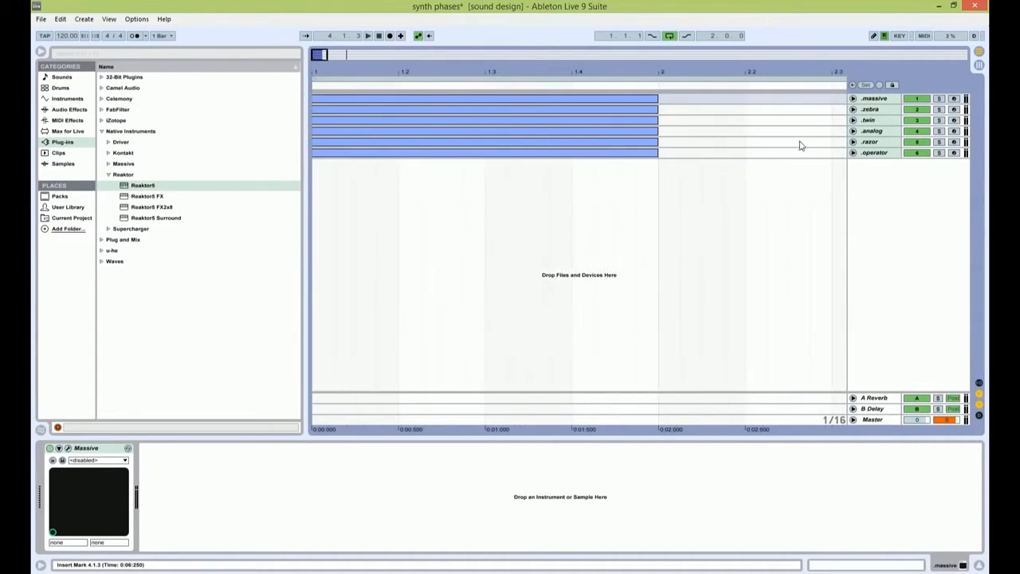
left_click(854, 152, "alt")
right_click(875, 98)
left_click(763, 125)
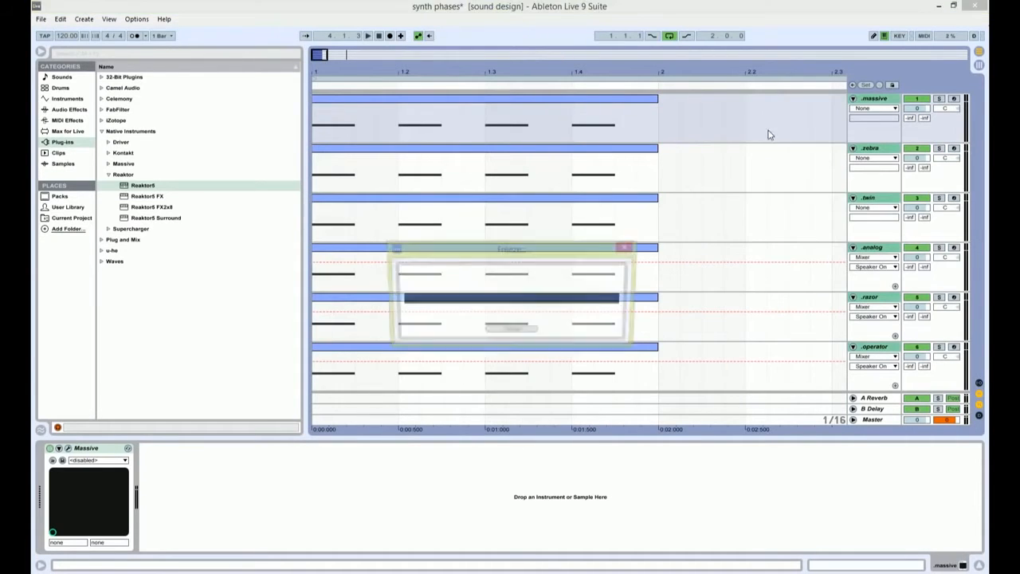
right_click(882, 99)
left_click(765, 134)
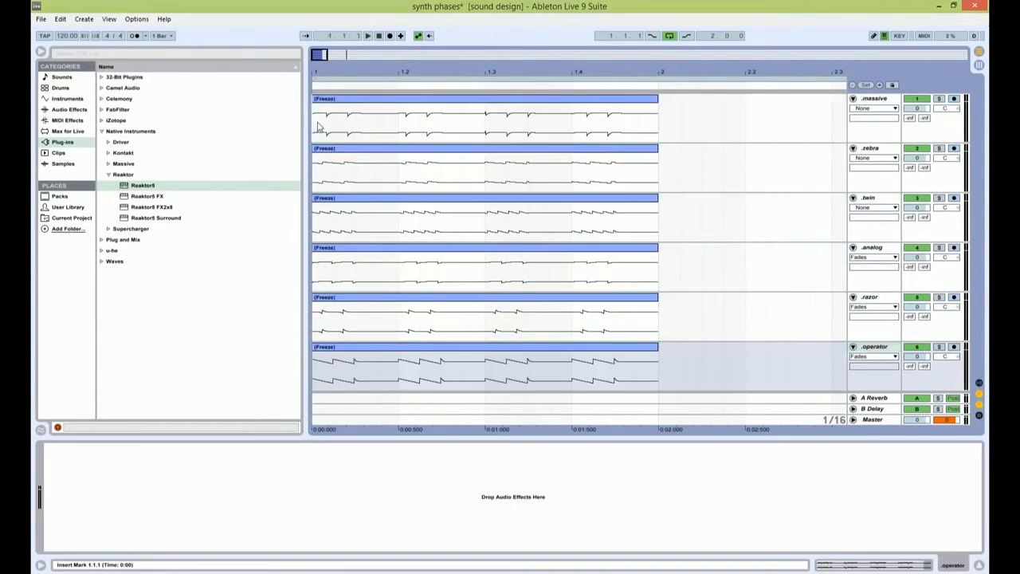
Step: Examine the start phases in the flattened audio waveforms, comparing clips such as massive and operator
left_click(333, 105)
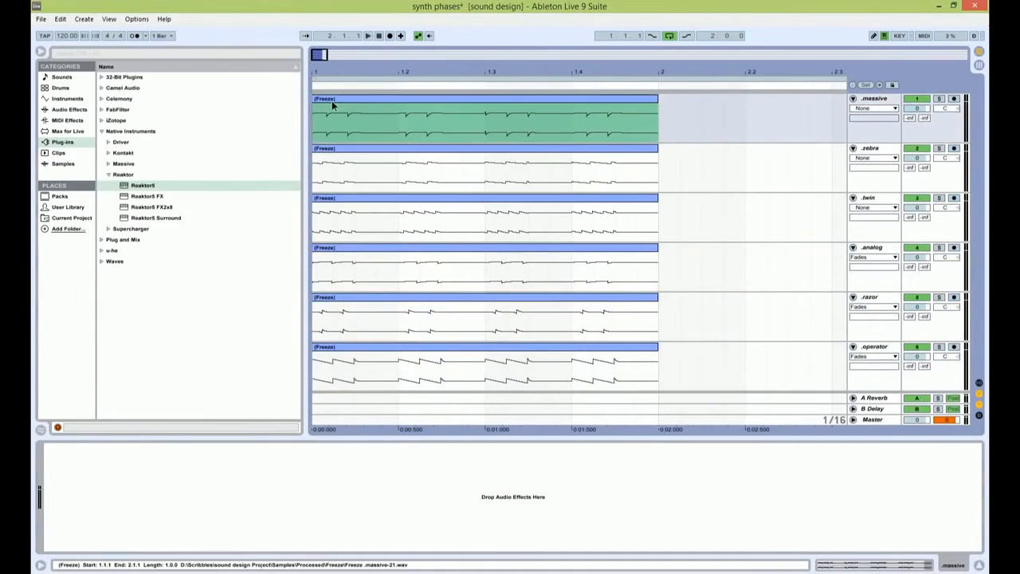
double_click(333, 104)
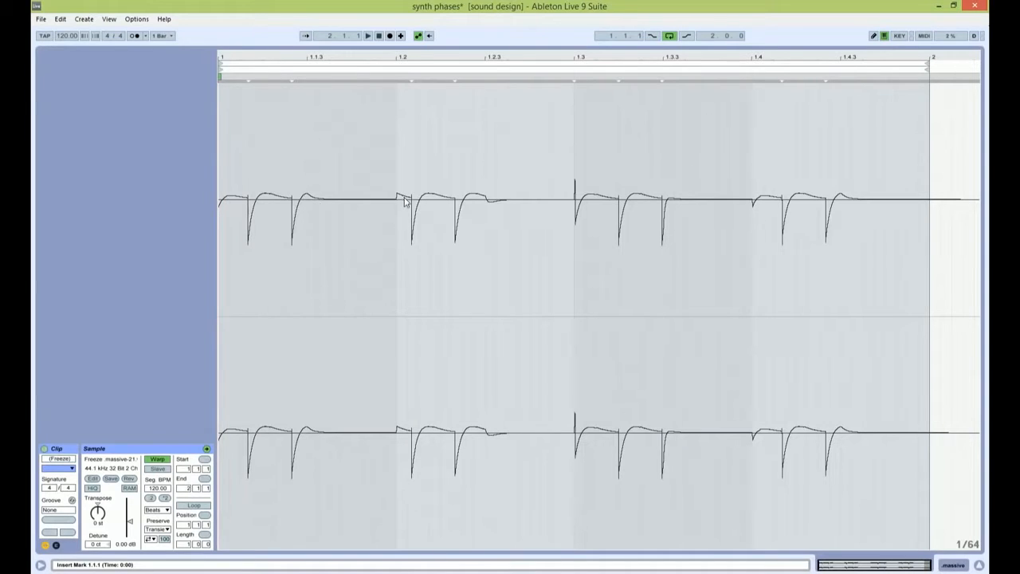
left_click(954, 566)
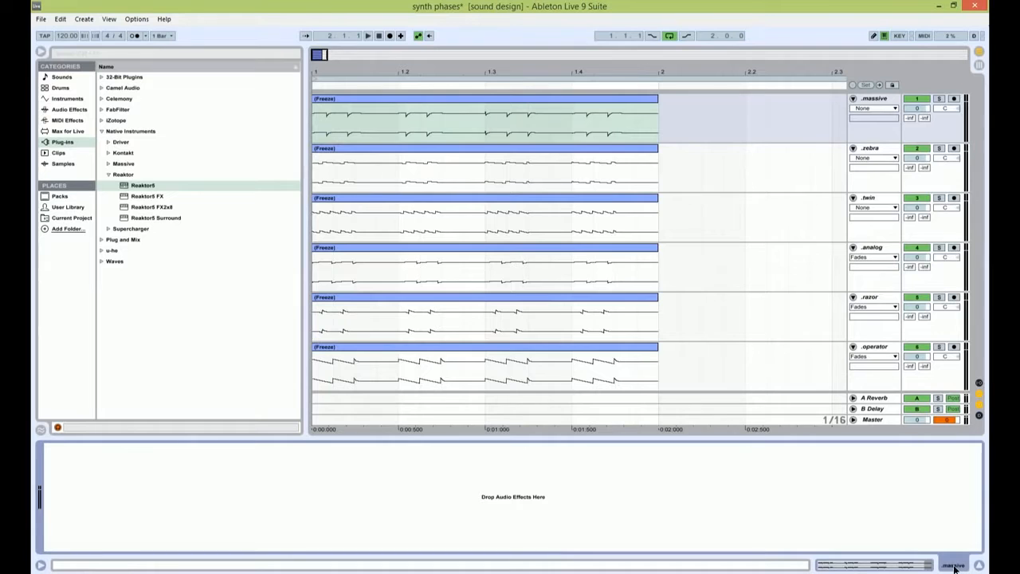
double_click(603, 248)
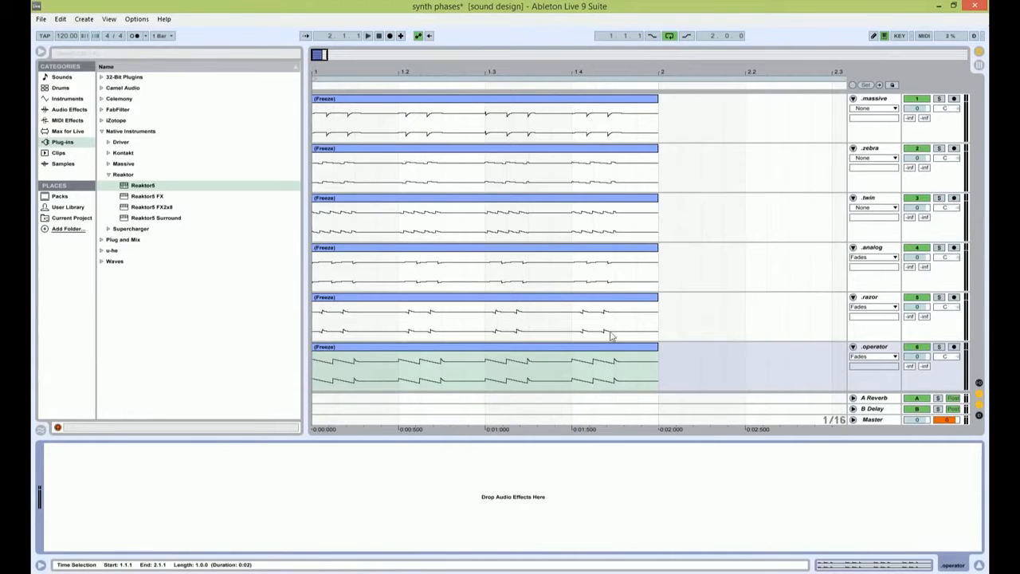
left_click(608, 307)
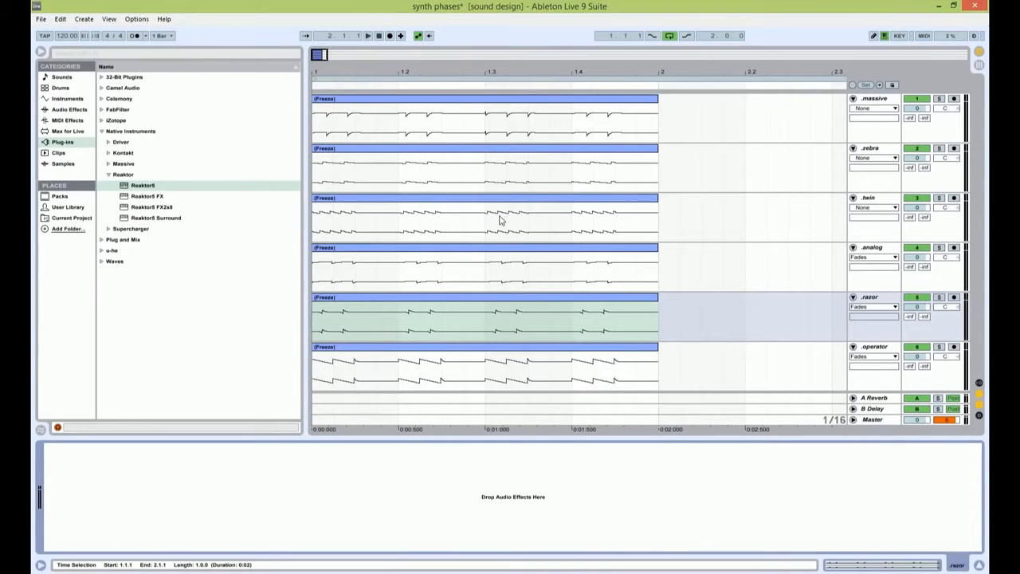
Step: Open the recent set brrrrgegegerowoerrbb and play the beginning of the Bass track
left_click(44, 21)
mouse_move(157, 58)
left_click(255, 70)
left_click(504, 323)
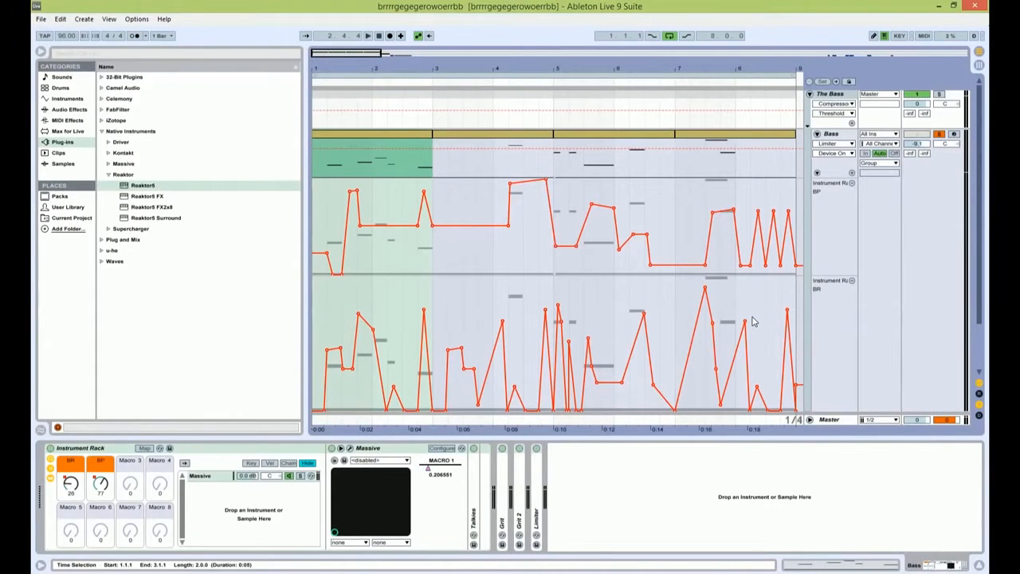
key("space")
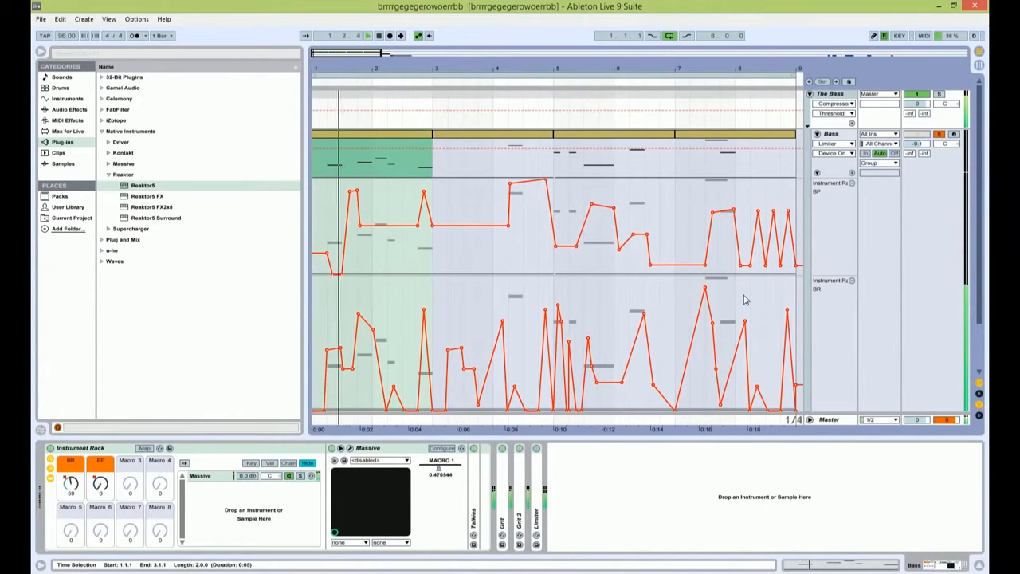
key("space")
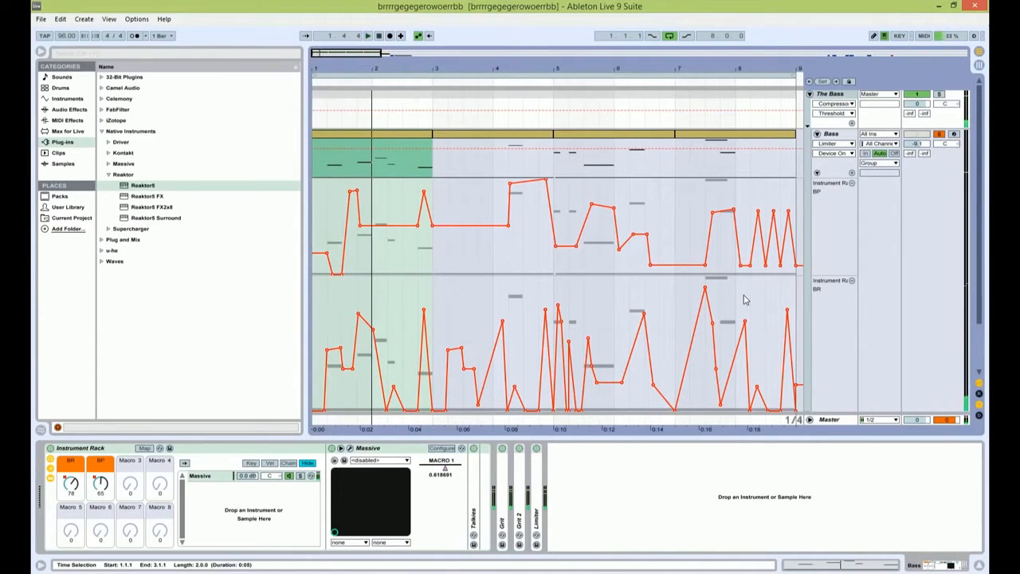
Step: In the Bass track's Massive, enable Restart via Gate for the oscillator phases and try the Osc1 phase slider
left_click(351, 449)
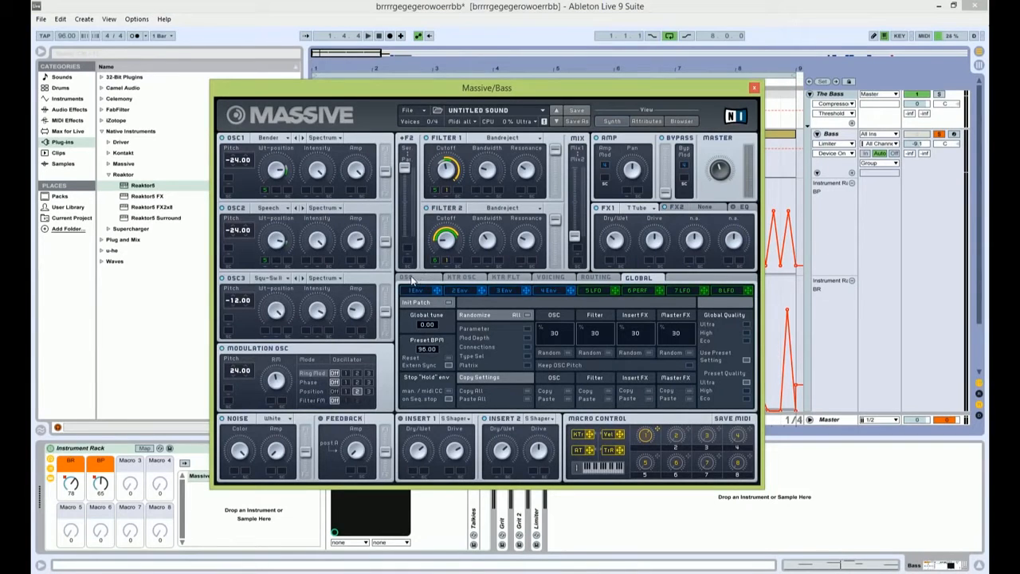
left_click(408, 277)
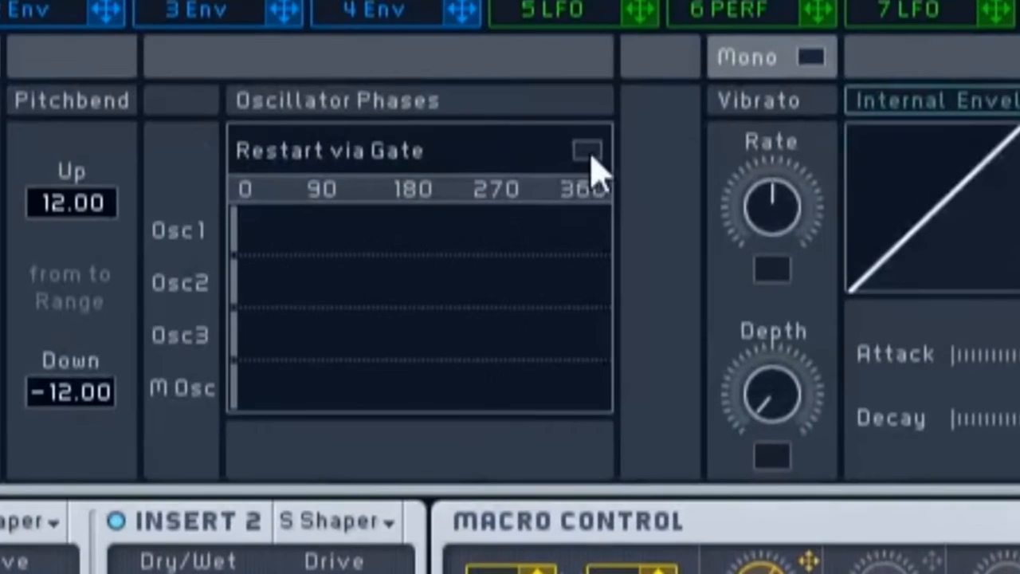
left_click(592, 154)
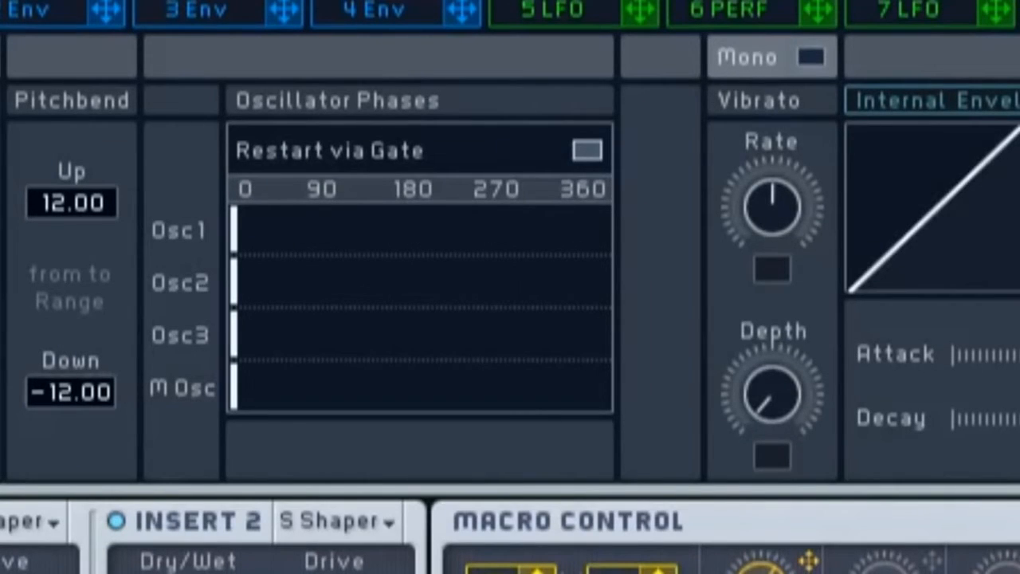
mouse_move(255, 240)
left_mouse_down()
mouse_move(569, 211)
mouse_move(638, 221)
mouse_move(422, 216)
mouse_move(510, 251)
mouse_move(155, 228)
left_mouse_up()
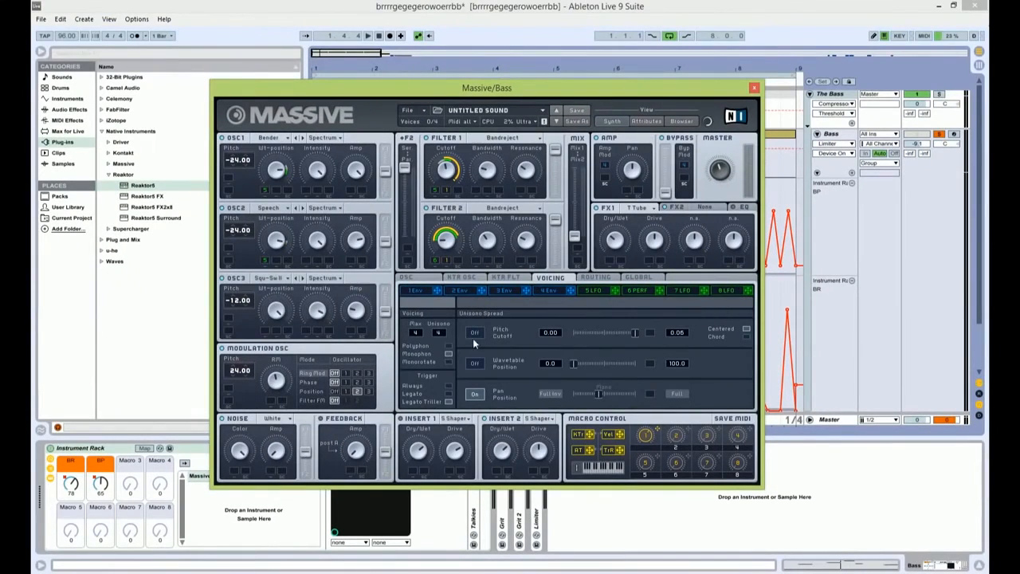
Step: Turn on Massive's Pitch Cutoff unisono spread, audition the Bass clips from bars 1 and 5, and close the synth window
left_click(473, 334)
left_click_drag(484, 89, 407, 274)
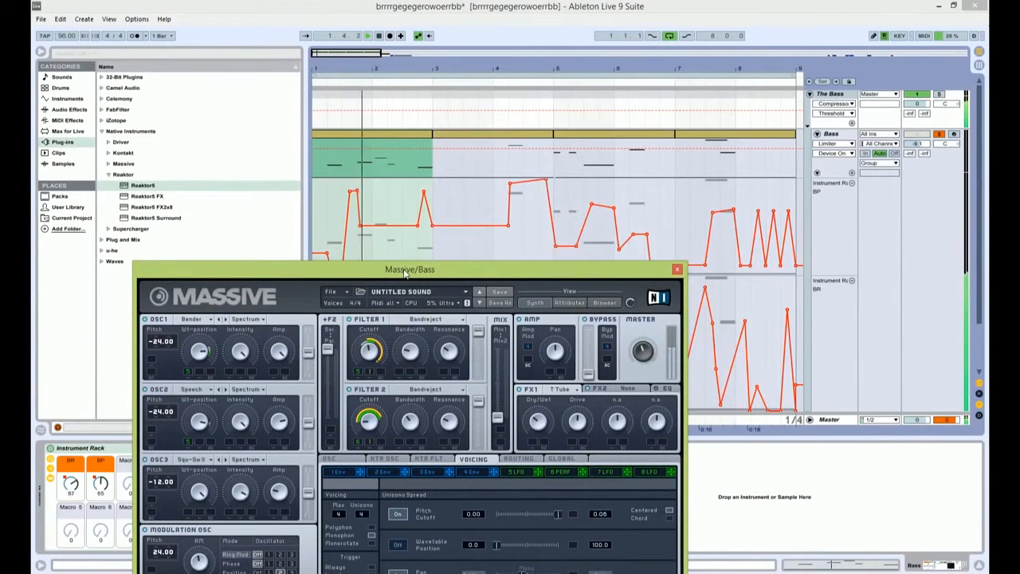
left_click(579, 120)
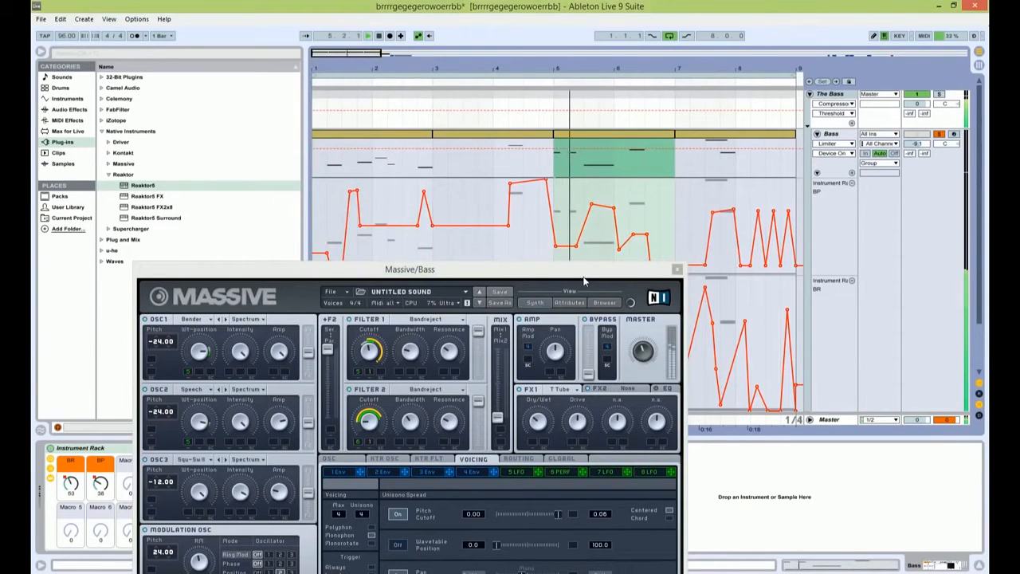
left_click_drag(614, 271, 571, 83)
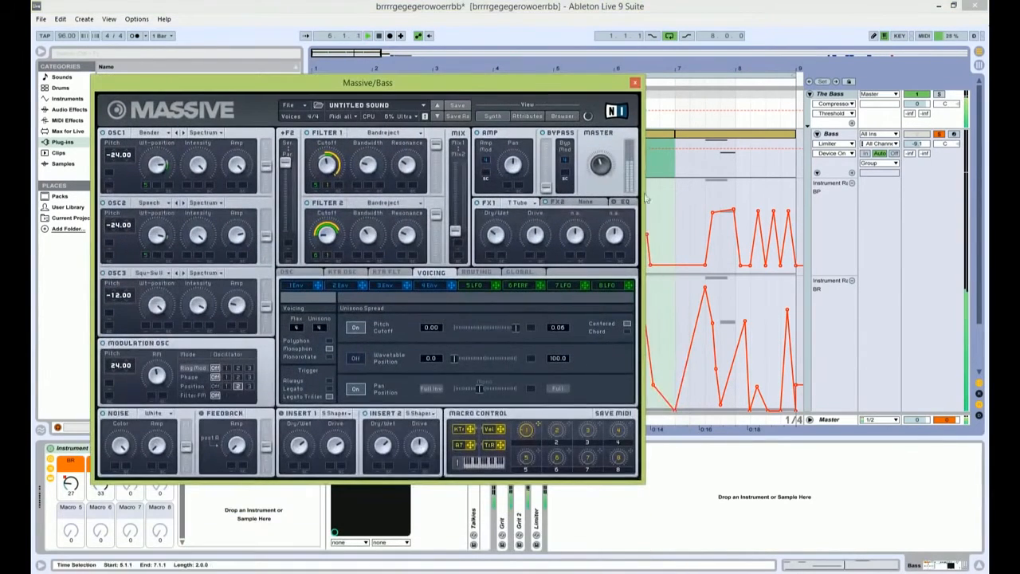
left_click(634, 82)
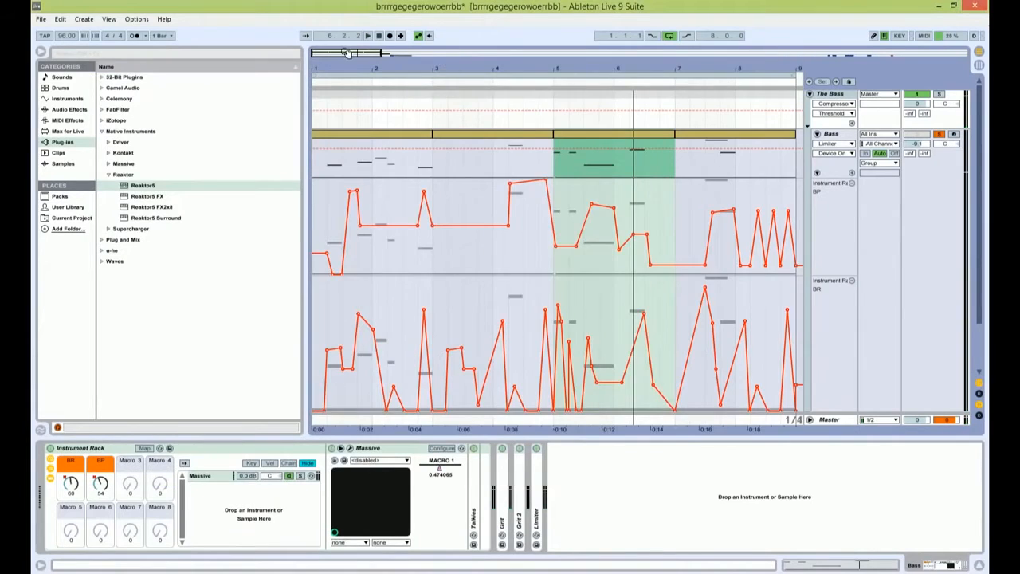
Step: Fold the Bass track, then unfold and solo Stripey and play its clip at bar 9
left_click_drag(349, 53, 459, 53)
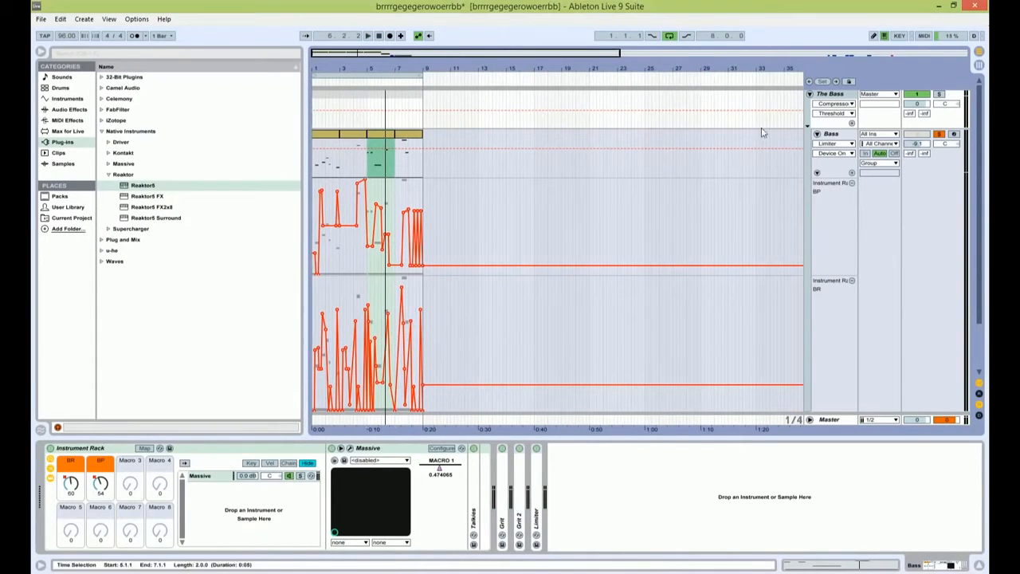
left_click(817, 136)
left_click(828, 146)
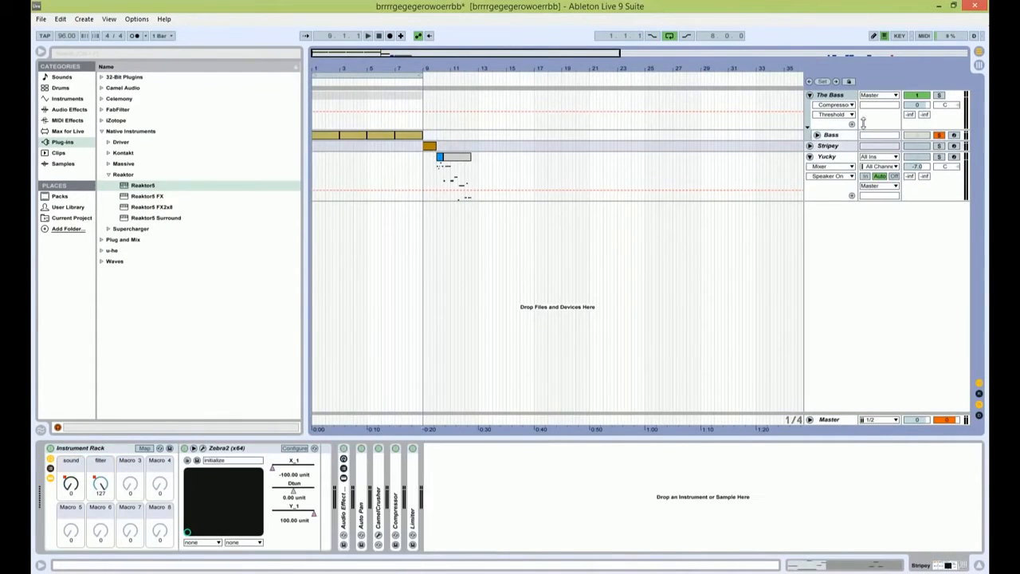
left_click(810, 146)
left_click(940, 147)
left_click_drag(389, 54, 388, 127)
key("space")
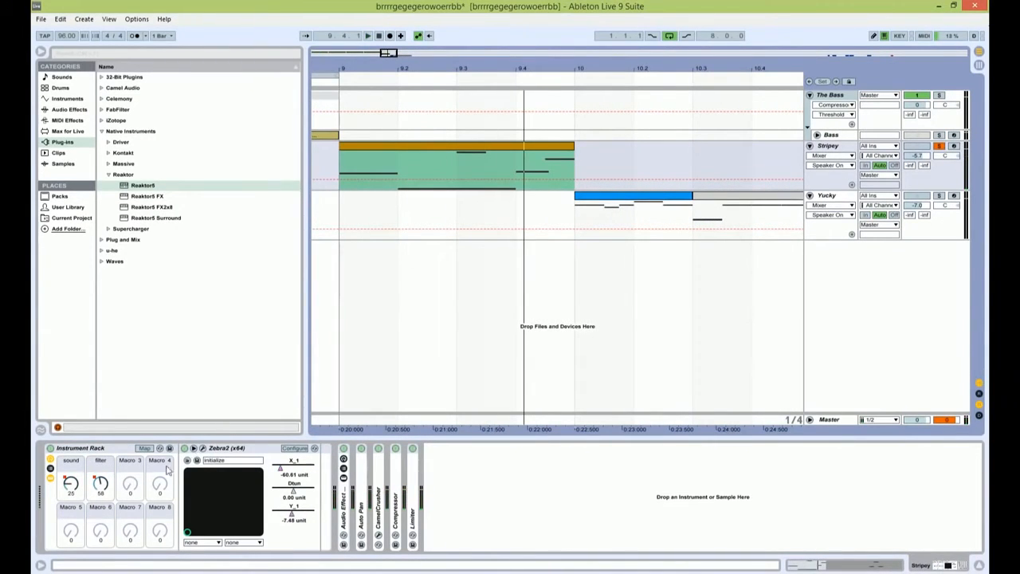
Step: Open Stripey's Zebra2 on the Synthesis page and set Oscillator 1's Detune to 7.50
left_click(203, 449)
left_click(541, 149)
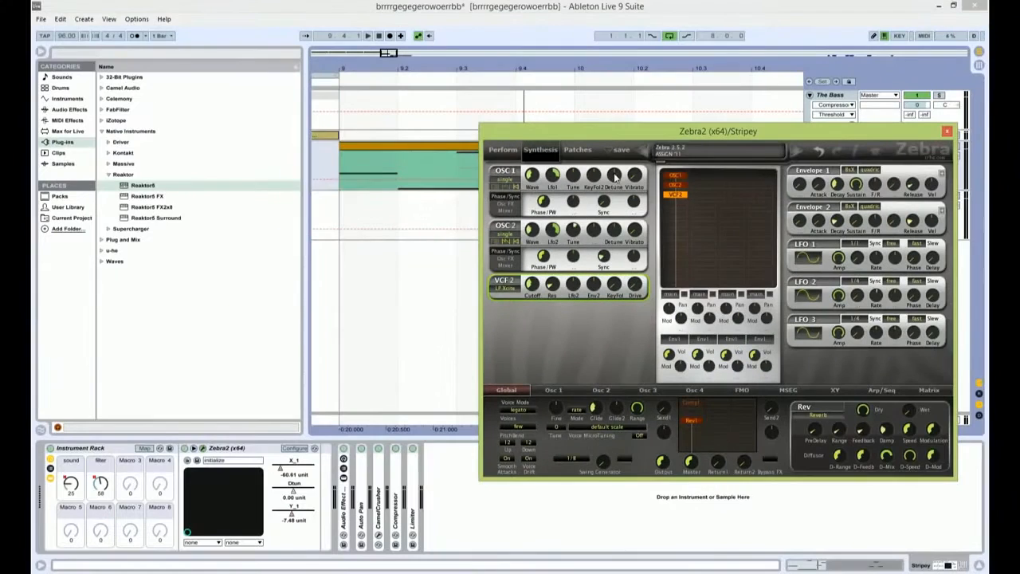
left_click_drag(614, 175, 614, 167)
Step: Switch Zebra2's OSC 1 and OSC 2 from single to quad mode and audition the Stripey clip
left_click(505, 179)
left_click(512, 213)
left_click(505, 233)
left_click(511, 268)
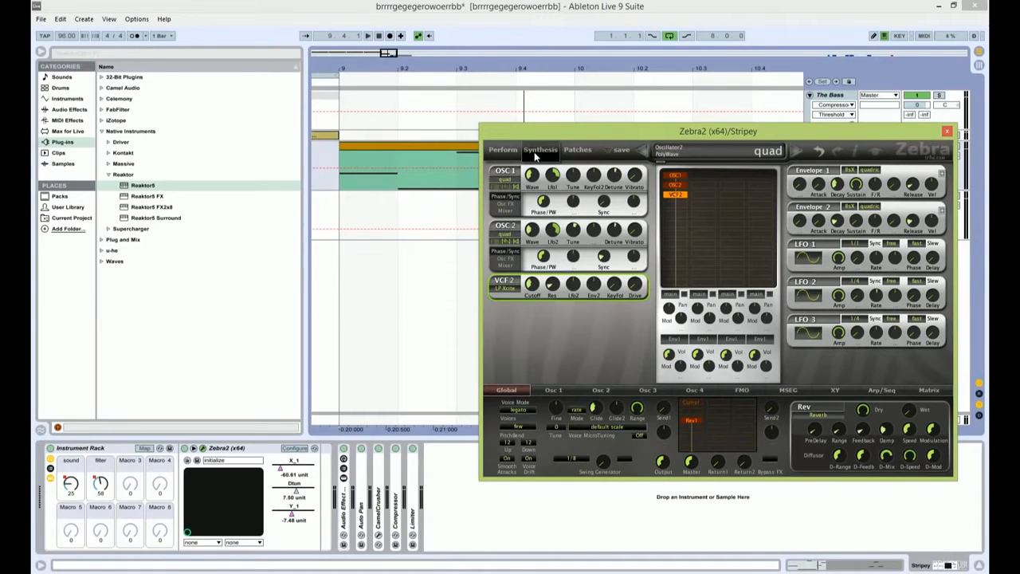
key("space")
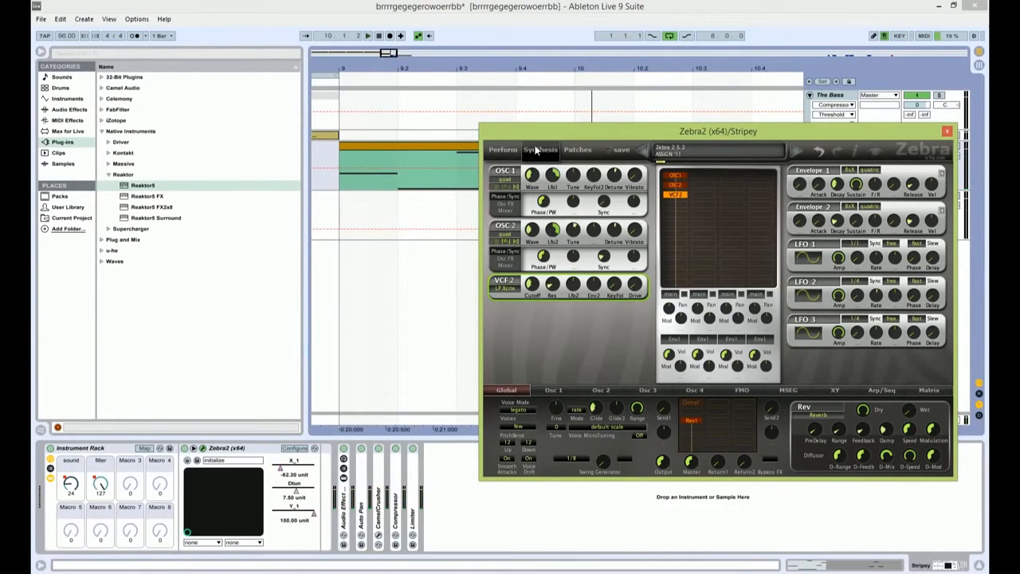
Step: Show the Osc FX settings of Zebra2's OSC 1 and close the synth window
left_click_drag(538, 135, 385, 225)
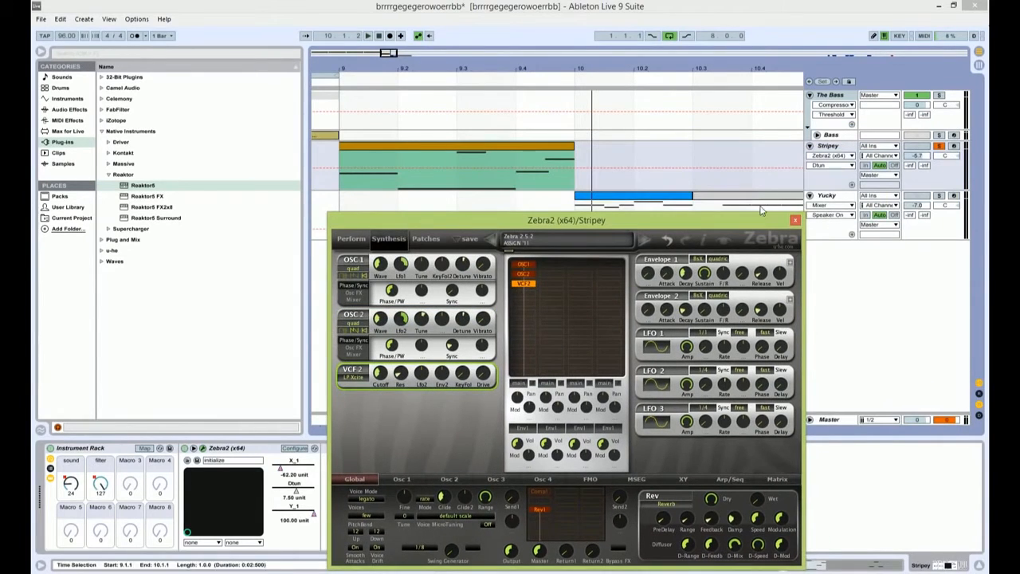
left_click_drag(760, 224, 700, 122)
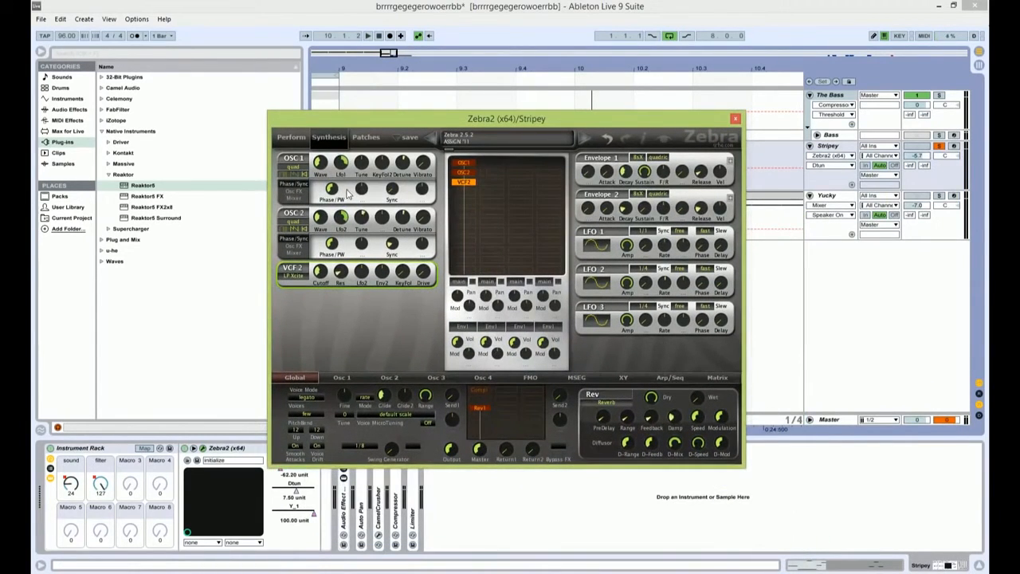
left_click(292, 192)
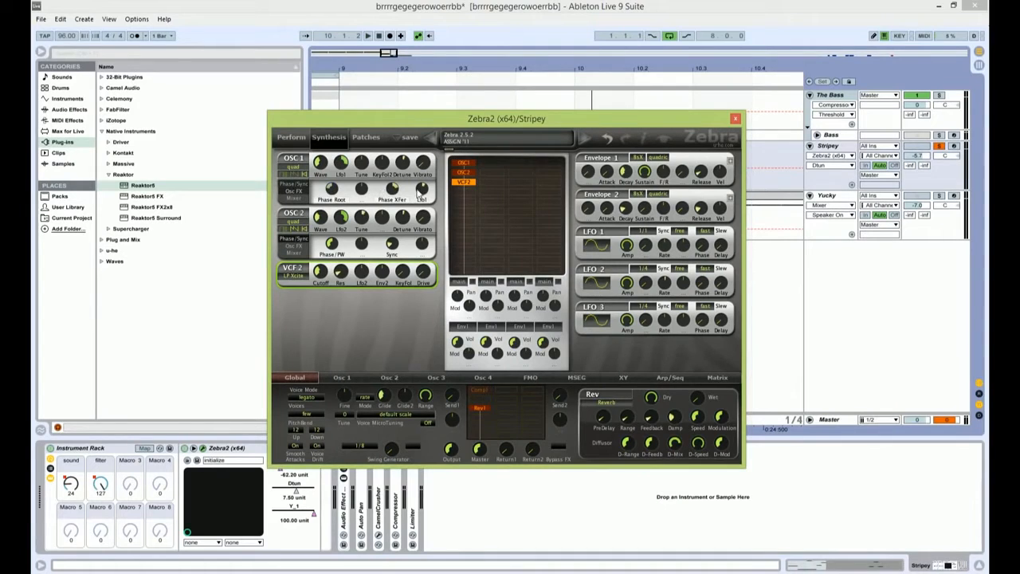
left_click(735, 119)
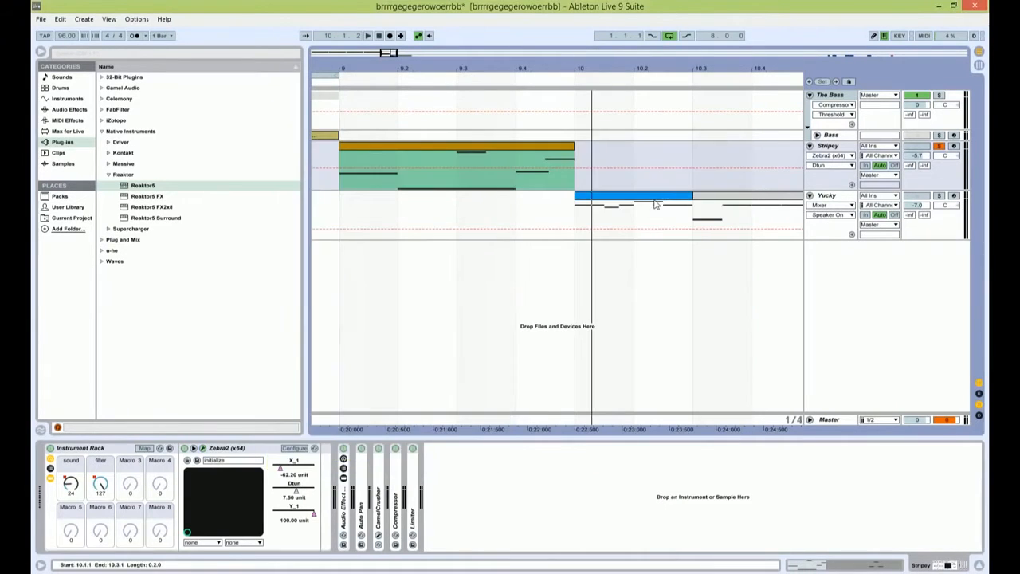
Step: Solo the Yucky track and play its clips from bar 10 onward
left_click(941, 200)
key("space")
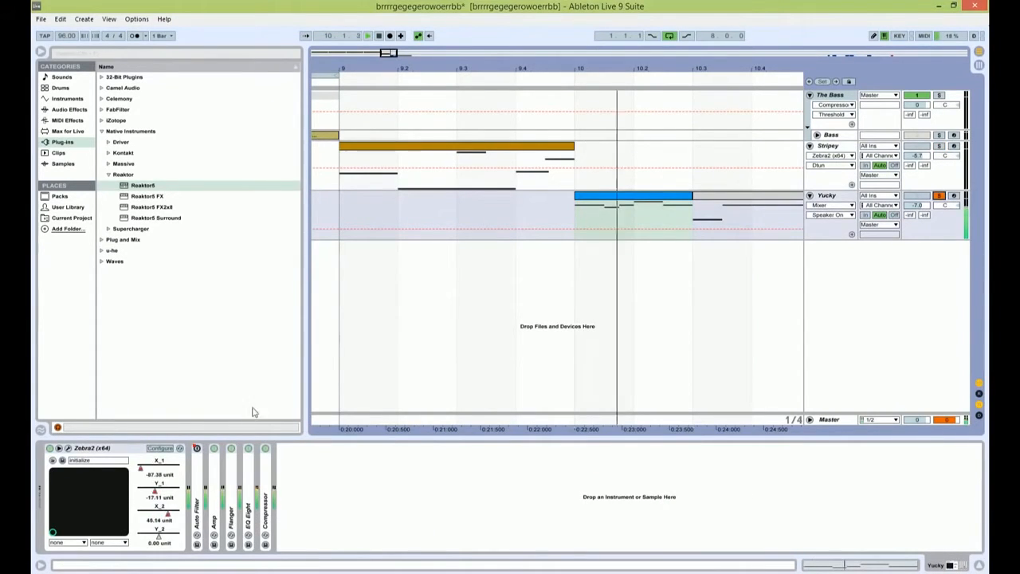
left_click_drag(377, 68, 377, 49)
left_click_drag(499, 69, 377, 69)
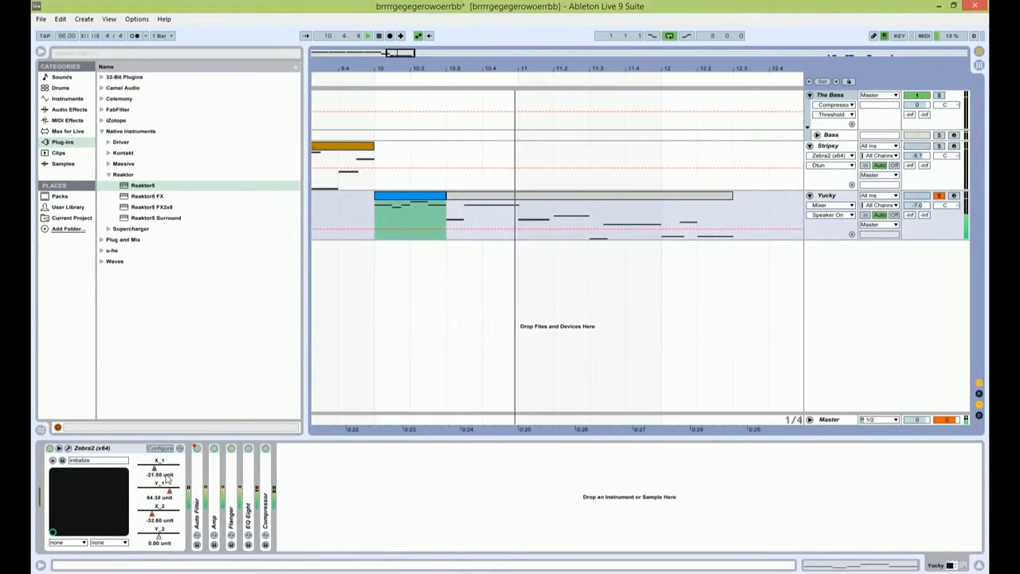
left_click(851, 233)
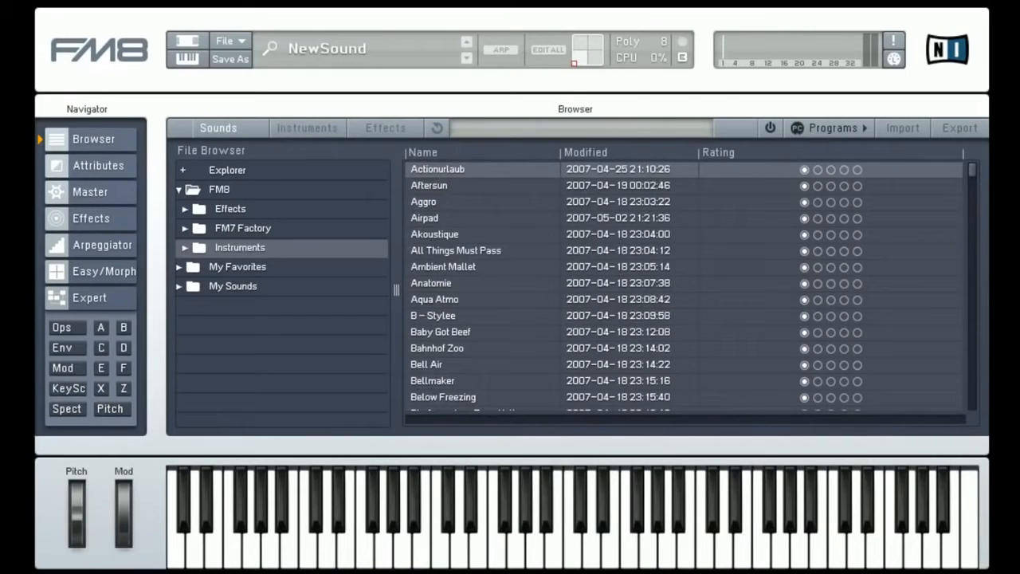
Step: In FM8, enable Key Sync for operator A in the operator overview and open operator E's settings
left_click(69, 327)
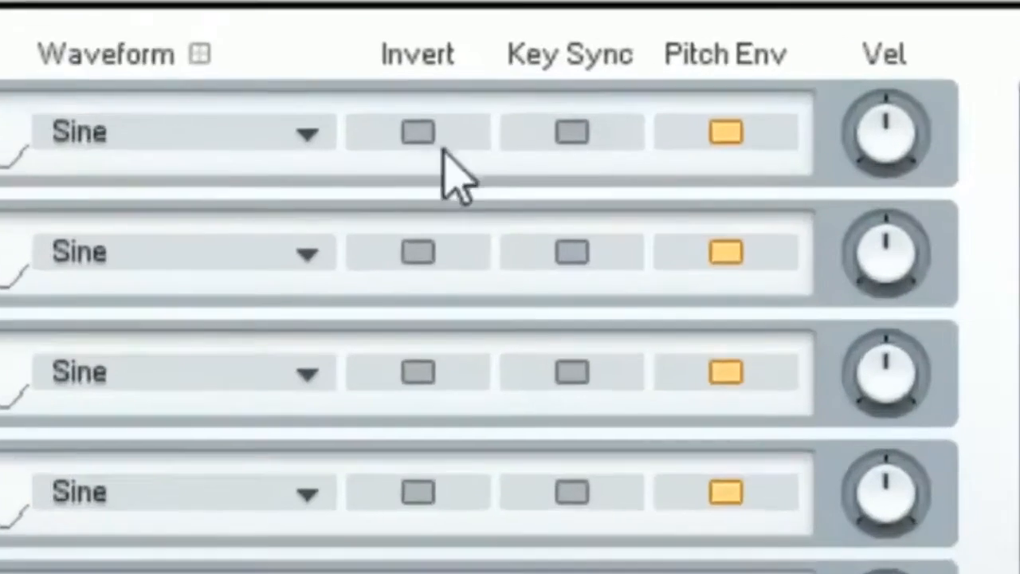
left_click(567, 138)
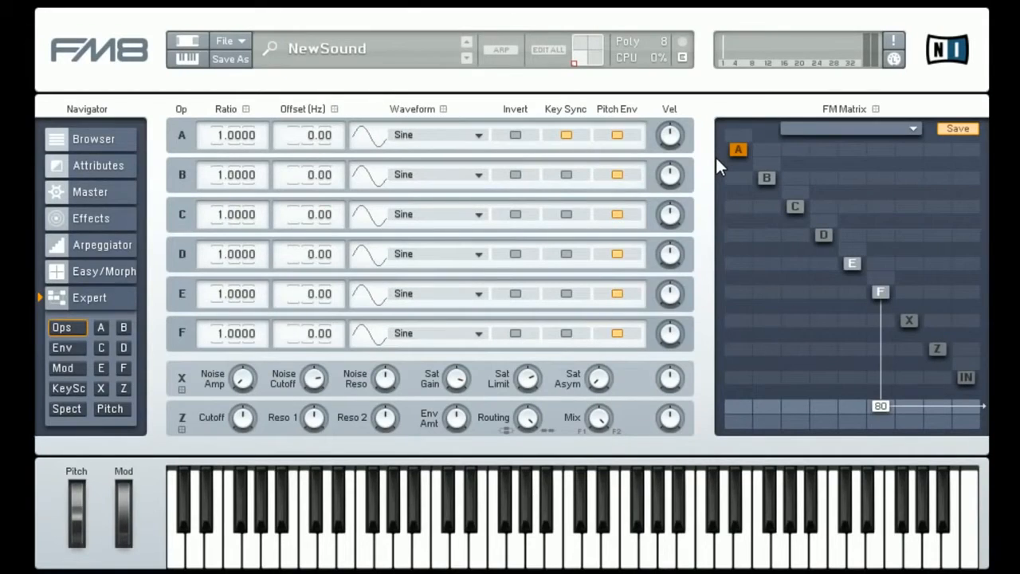
left_click(850, 265)
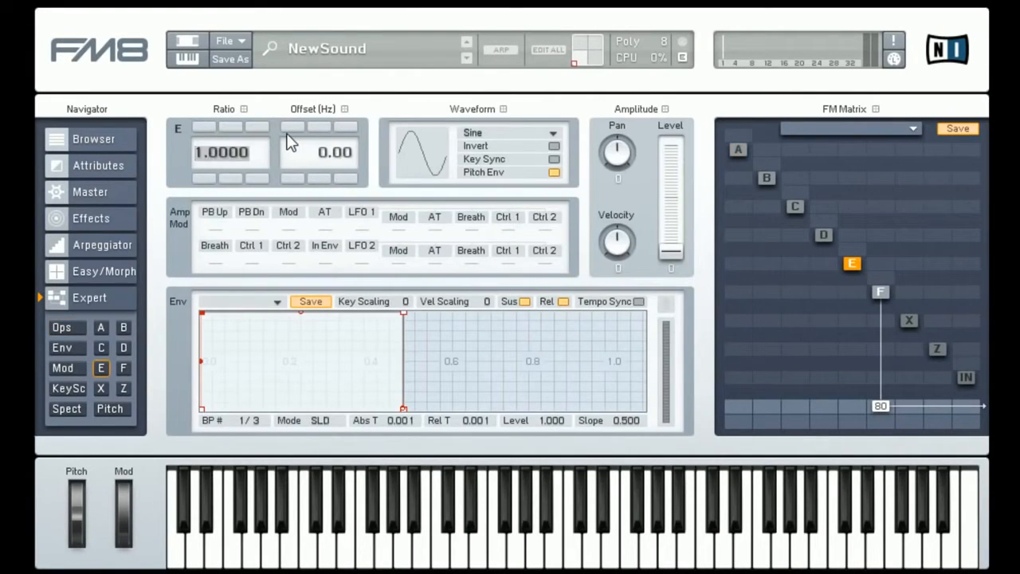
Step: Set operator E's ratio to 0 and modulate operator F with E at 53 in the FM matrix
type("0")
key("Return")
left_click_drag(853, 297, 845, 252)
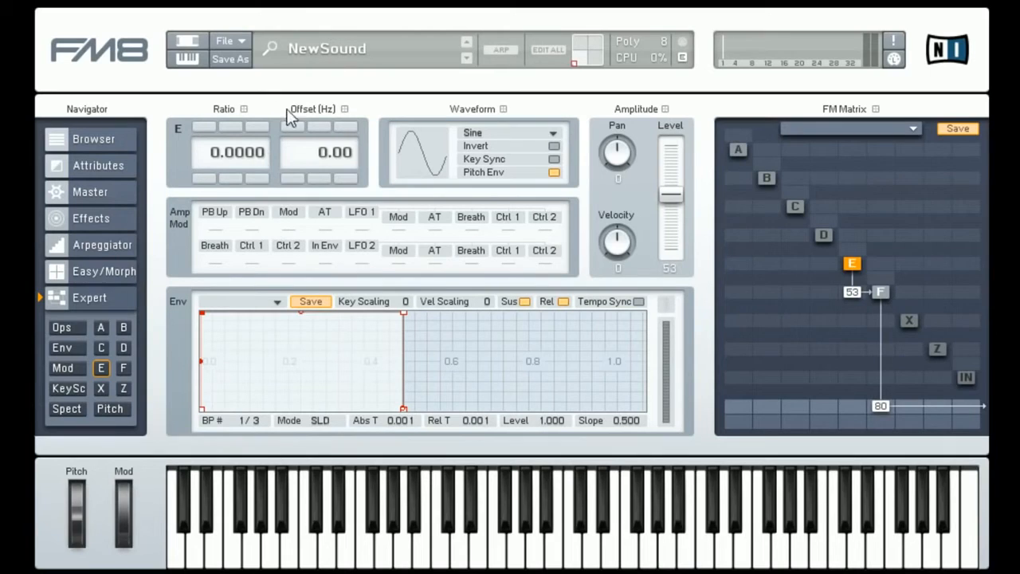
Step: Offset operator E by about -92 Hz, switch its waveform to 5th Formant, and close FM8 after readjusting the offset
left_click_drag(322, 152, 454, 146)
left_click(478, 133)
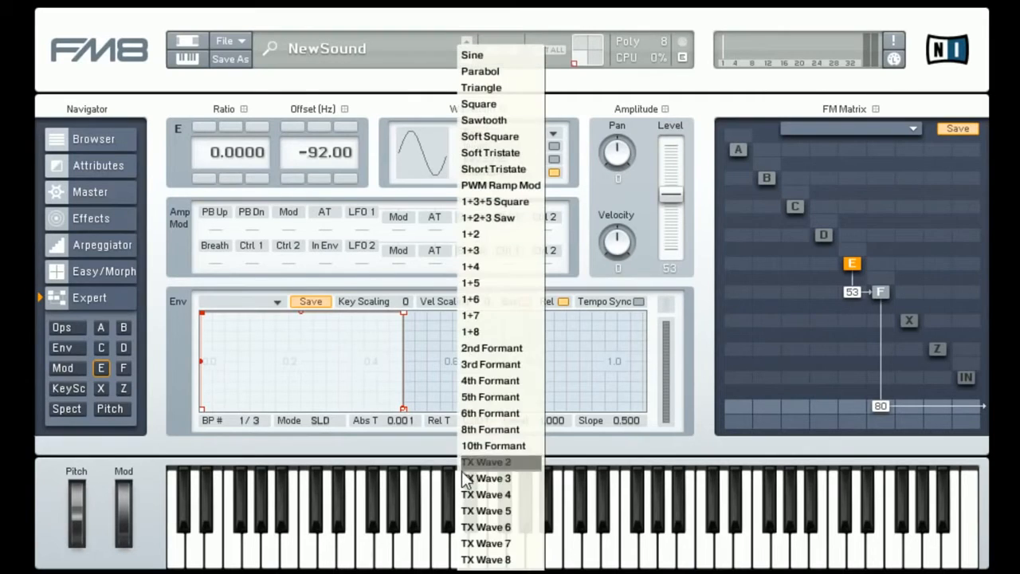
left_click(491, 396)
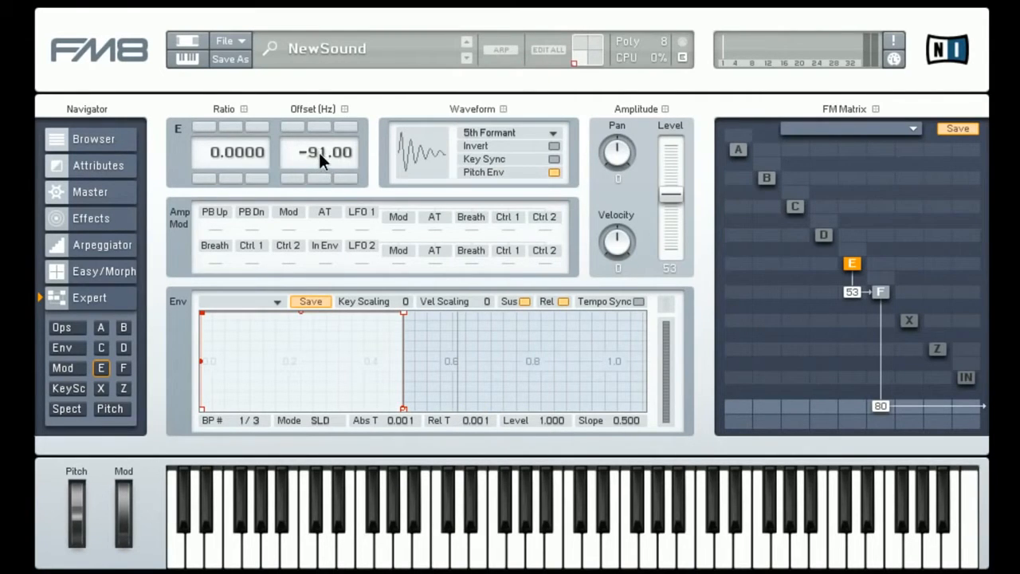
left_click_drag(318, 150, 335, 97)
key("alt+F4")
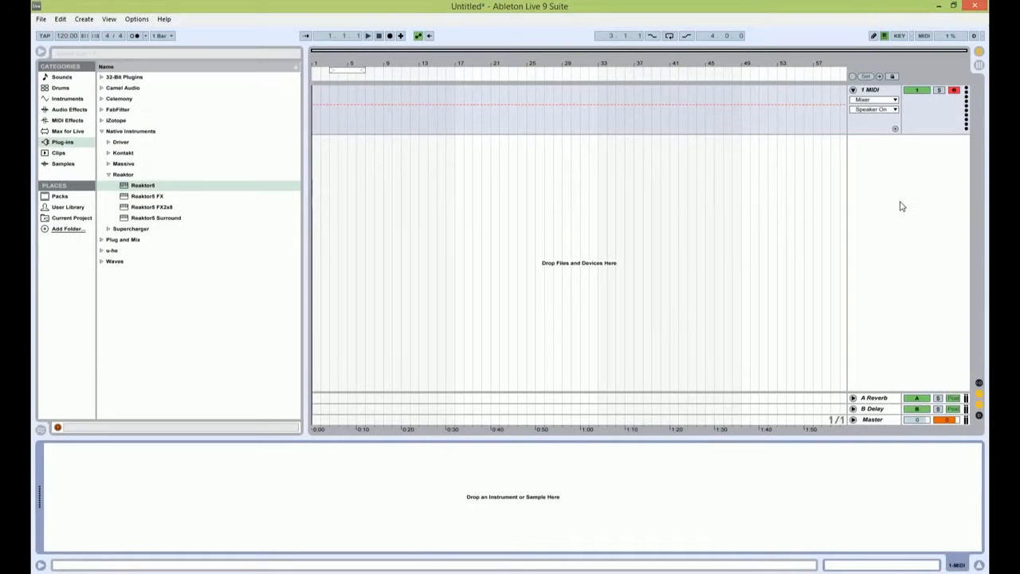
Step: Load Reaktor5 onto the MIDI track in a new Live set and open the Razor ensemble from its Player library
left_click_drag(144, 185, 304, 468)
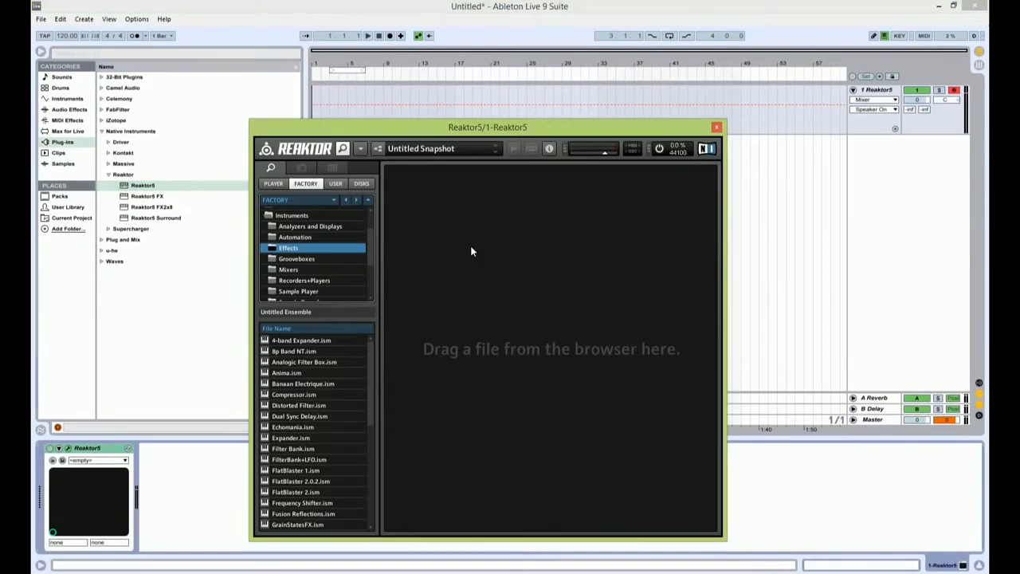
left_click(272, 184)
left_click_drag(285, 342, 426, 162)
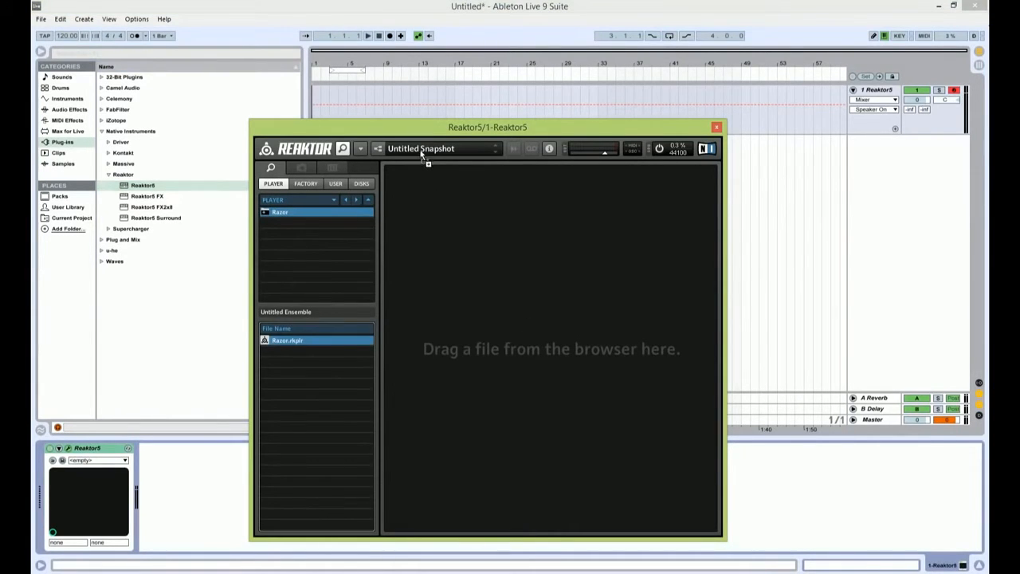
Step: Load the Velvet Wobbler snapshot from Razor's Errorsmith bank
left_click(427, 149)
mouse_move(502, 231)
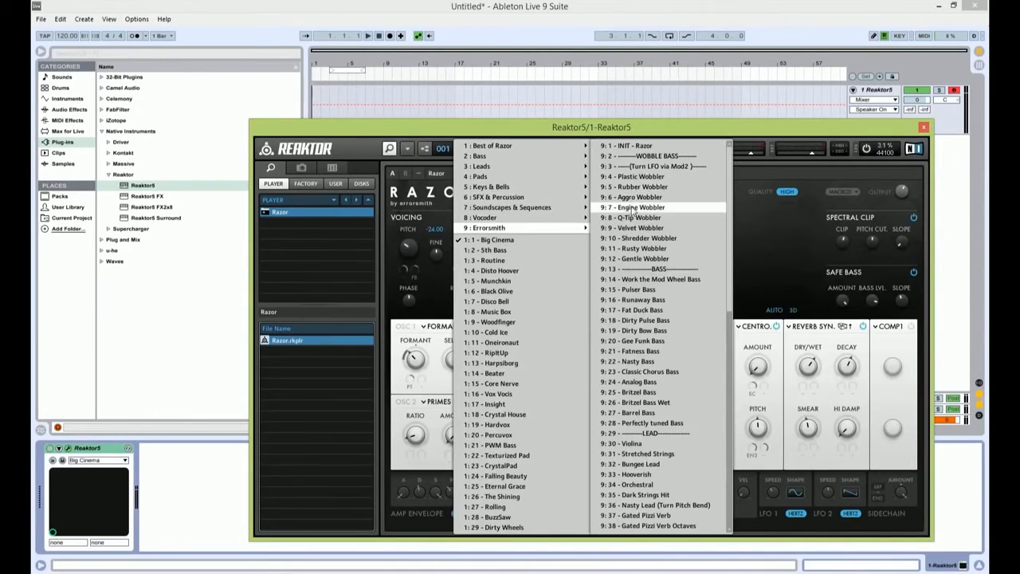
left_click(633, 228)
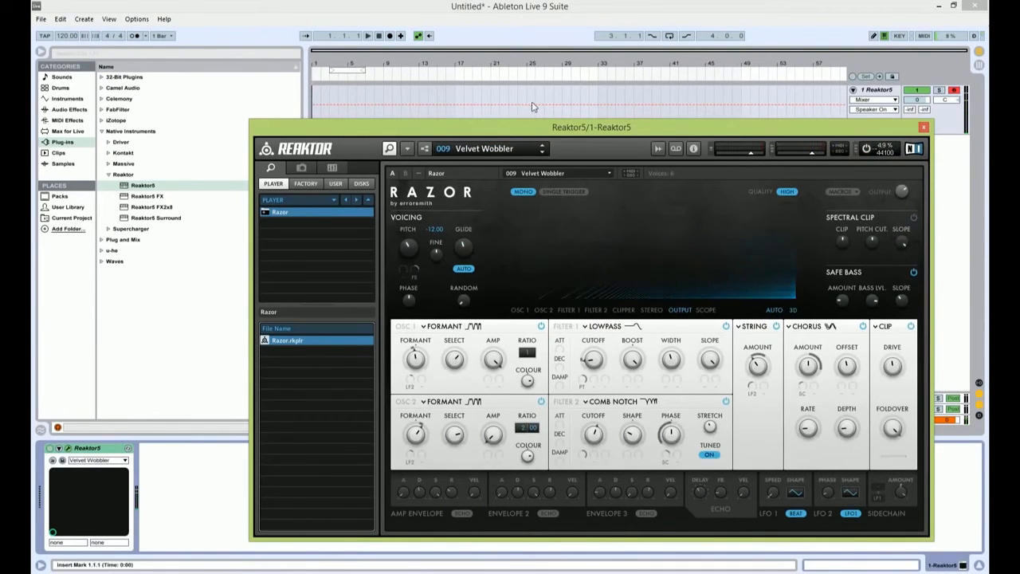
Step: Load the INIT - Razor snapshot from the Errorsmith bank and hide Reaktor's browser
left_click(510, 149)
mouse_move(523, 232)
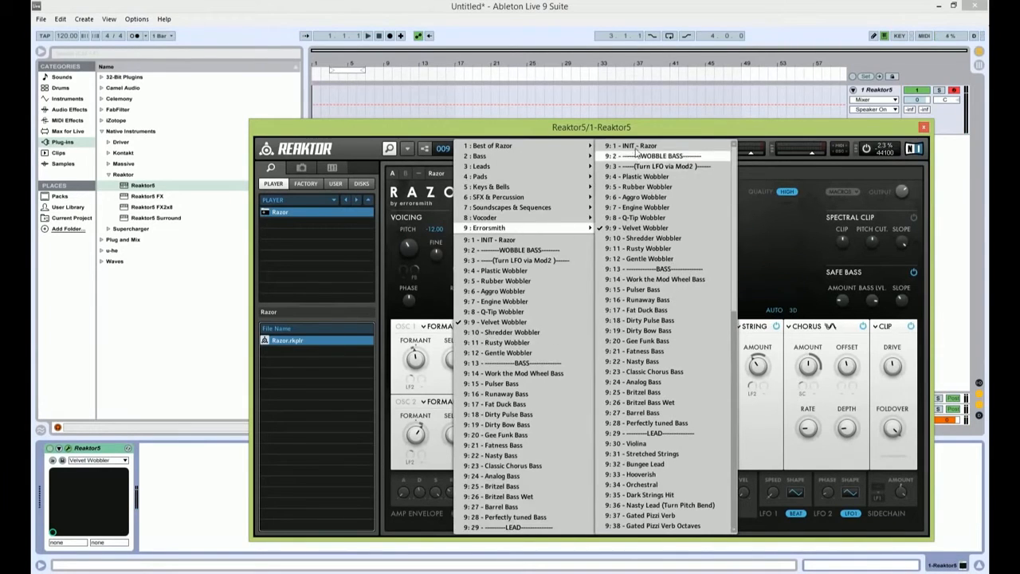
left_click(630, 147)
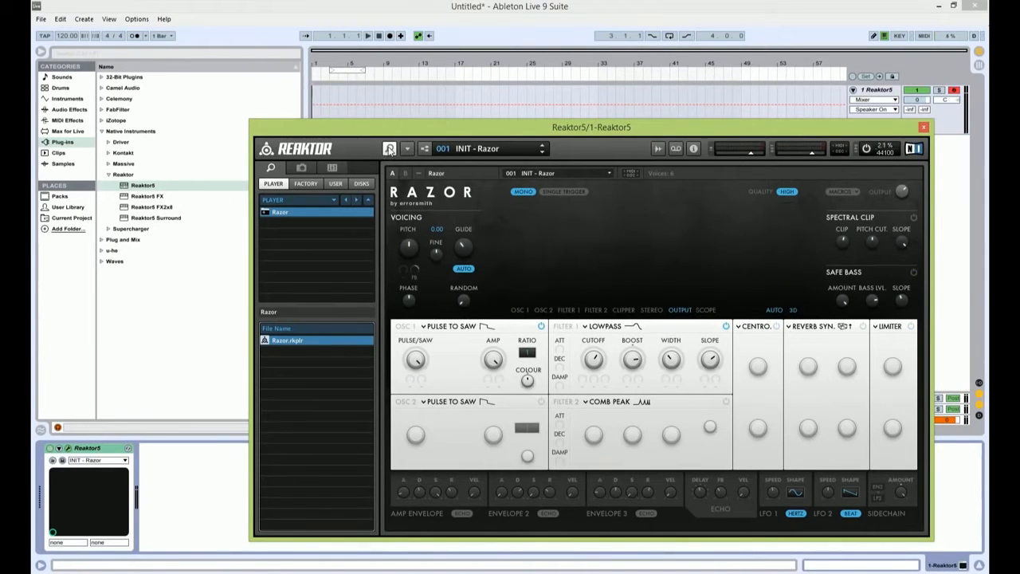
left_click(389, 149)
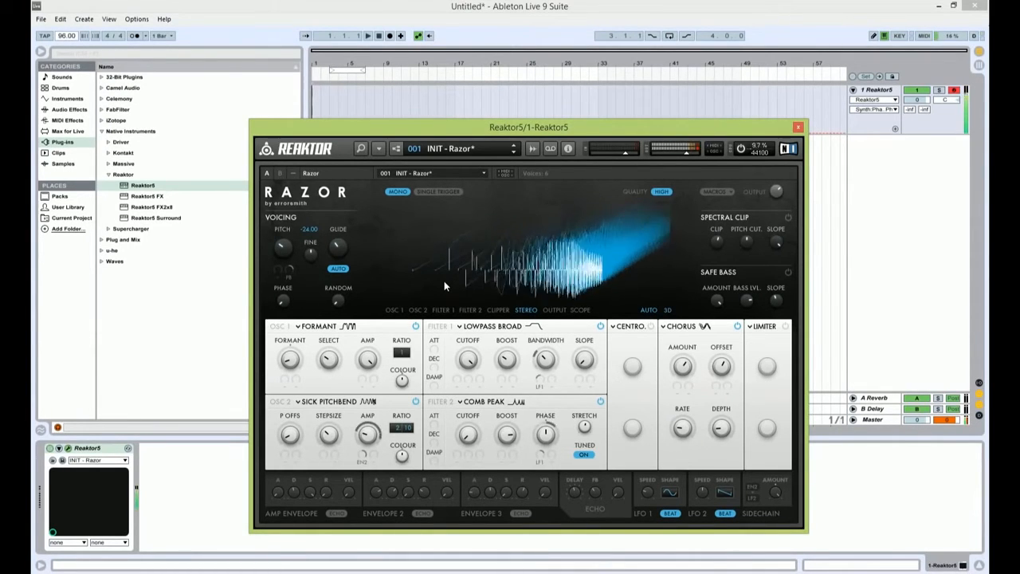
Step: Set Razor's Glide to 18.5 and close the synth window
mouse_move(339, 253)
left_click_drag(339, 253, 341, 271)
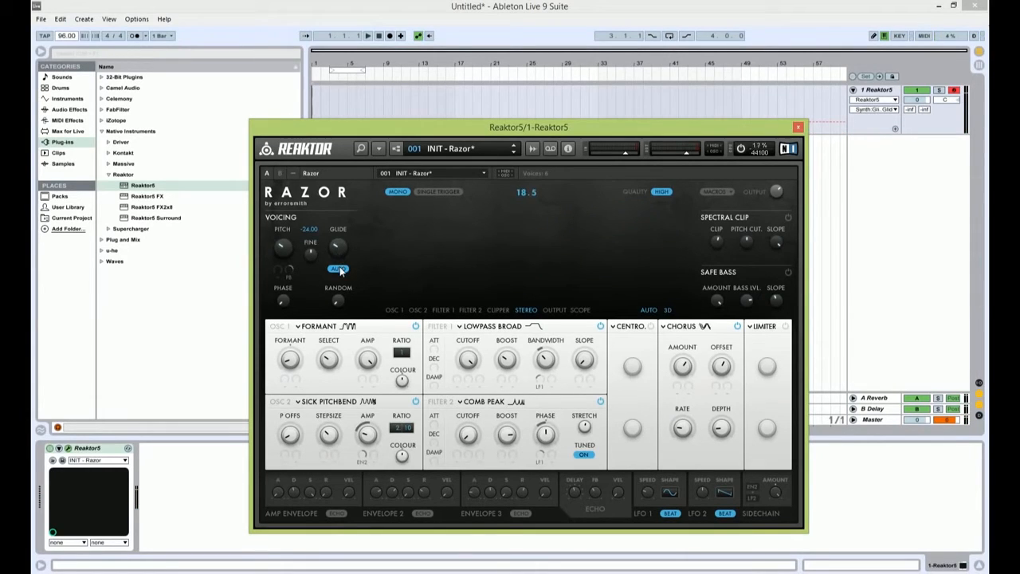
left_click(798, 127)
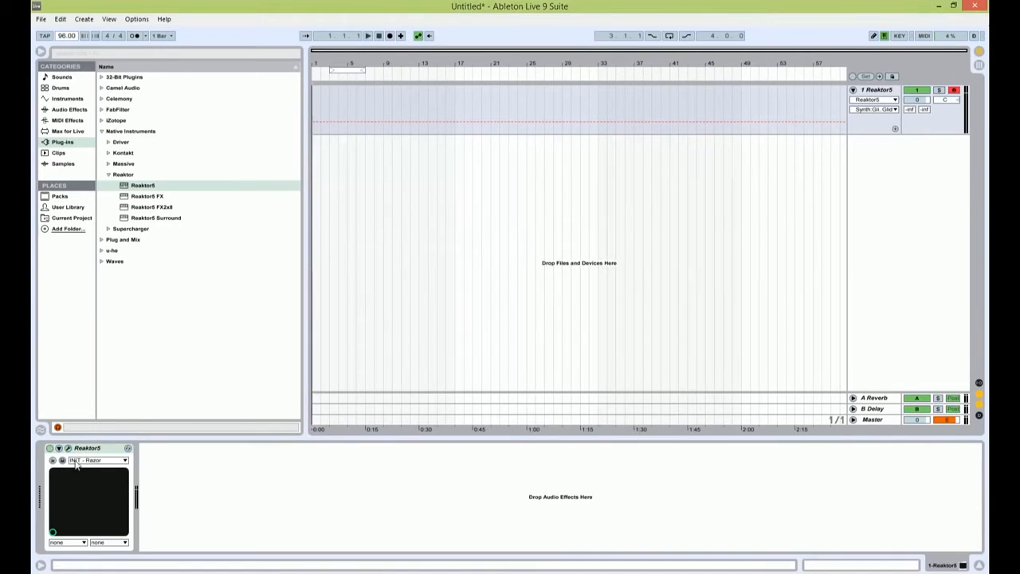
Step: Group the Reaktor5 device into an Instrument Rack and show the rack's macro controls
left_click(194, 519)
key("ctrl+g")
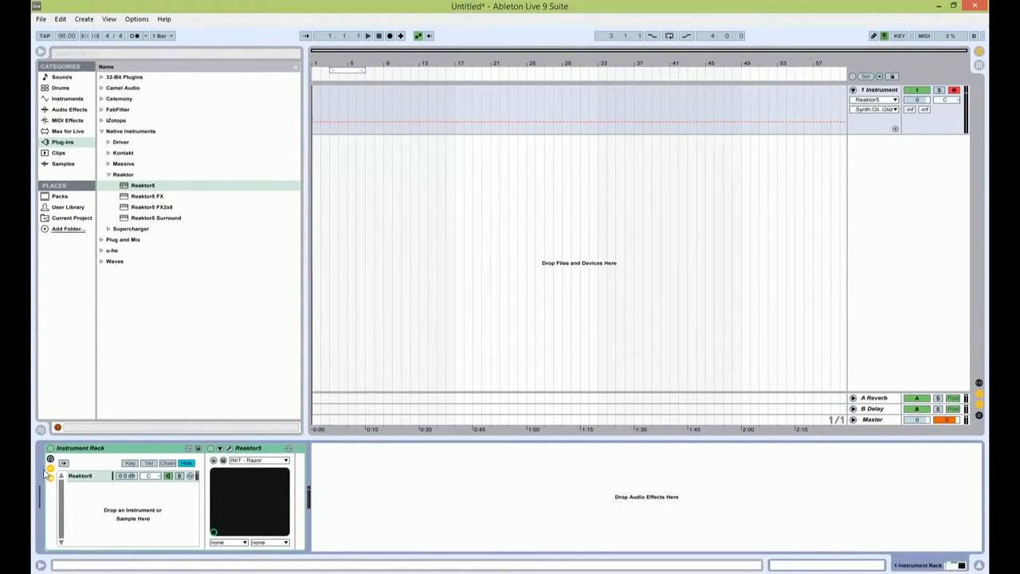
left_click(50, 460)
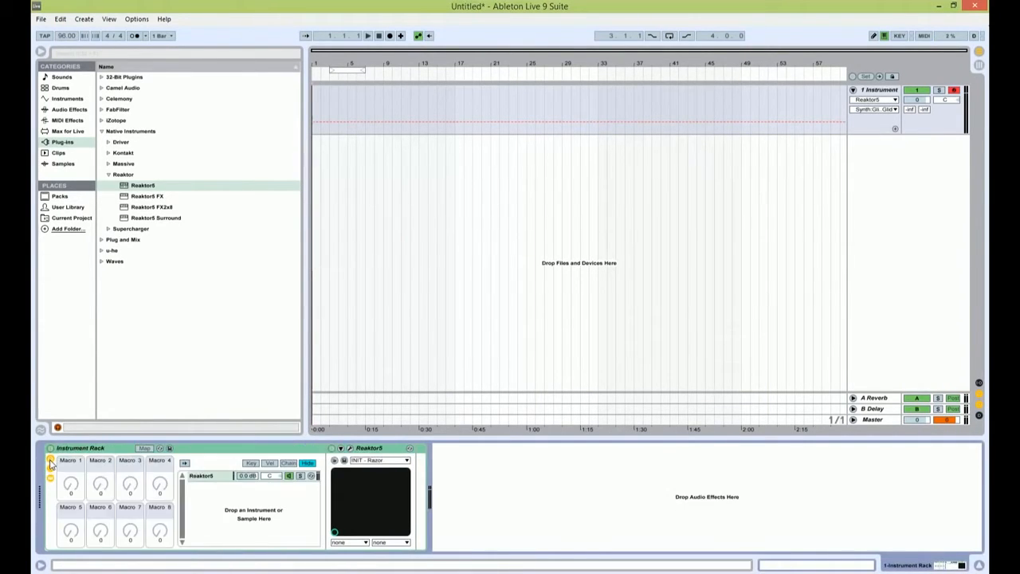
Step: Unfold Reaktor5's parameter panel and open the Razor window, placing it clear of the device chain
left_click(209, 477)
left_click(342, 449)
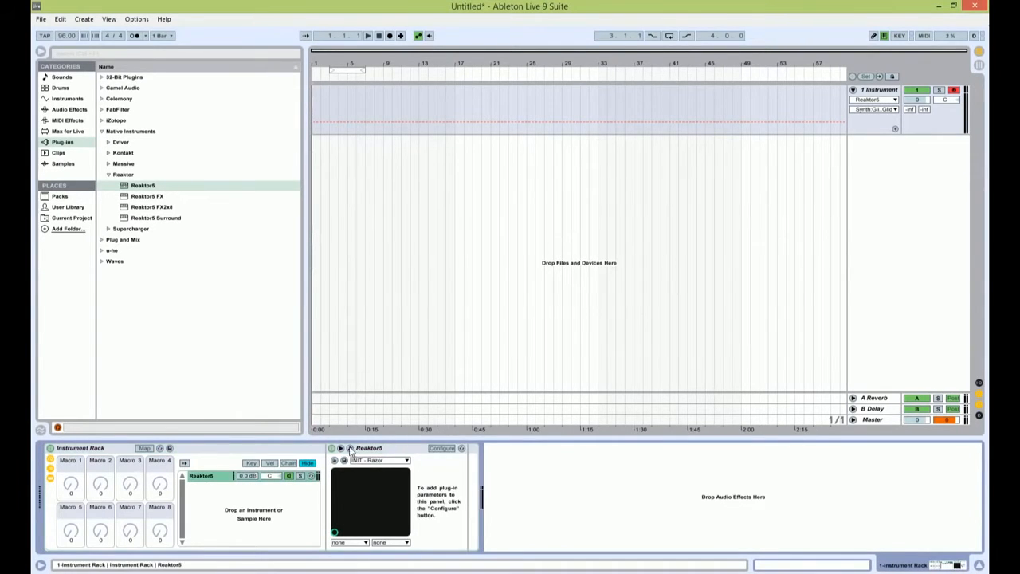
left_click(350, 448)
left_click_drag(461, 126, 437, 48)
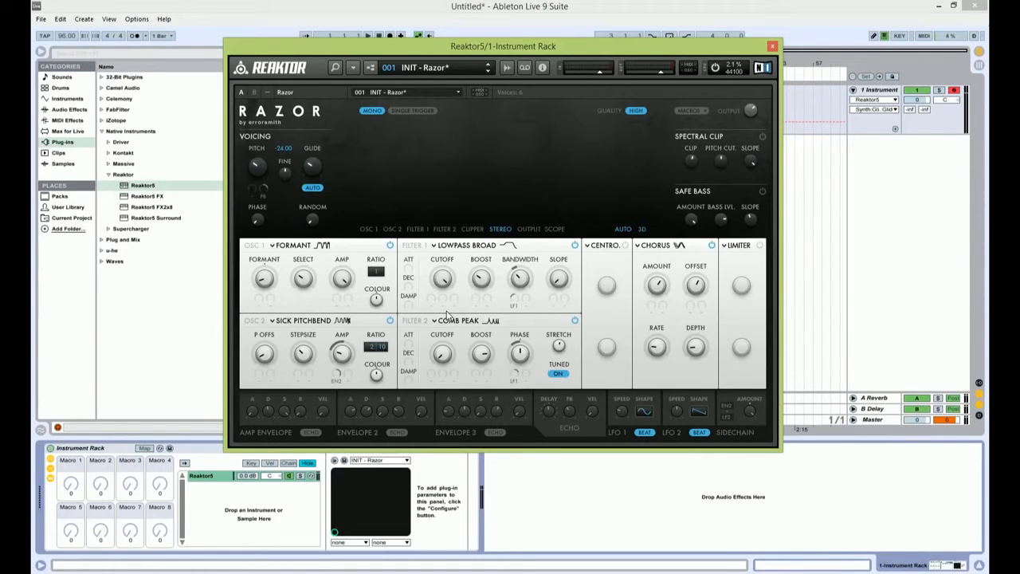
left_click_drag(456, 45, 457, 24)
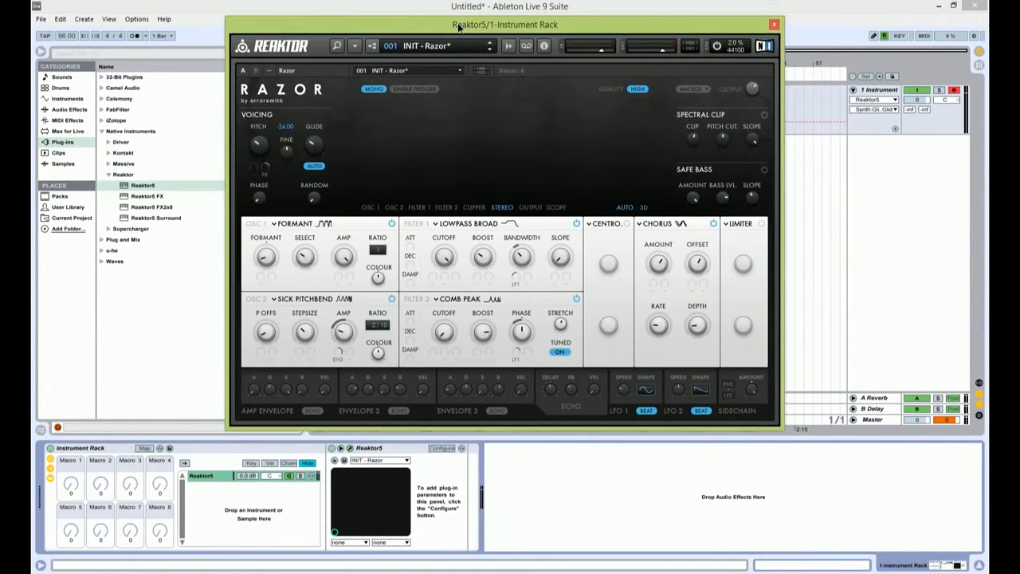
Step: Add Razor's OSC 1 Formant (-66), Filter 1 Cutoff (101), Chorus Amount (0.44) and Filter 2 Cutoff (20) to Reaktor5's configured parameters and close its window
left_click(441, 448)
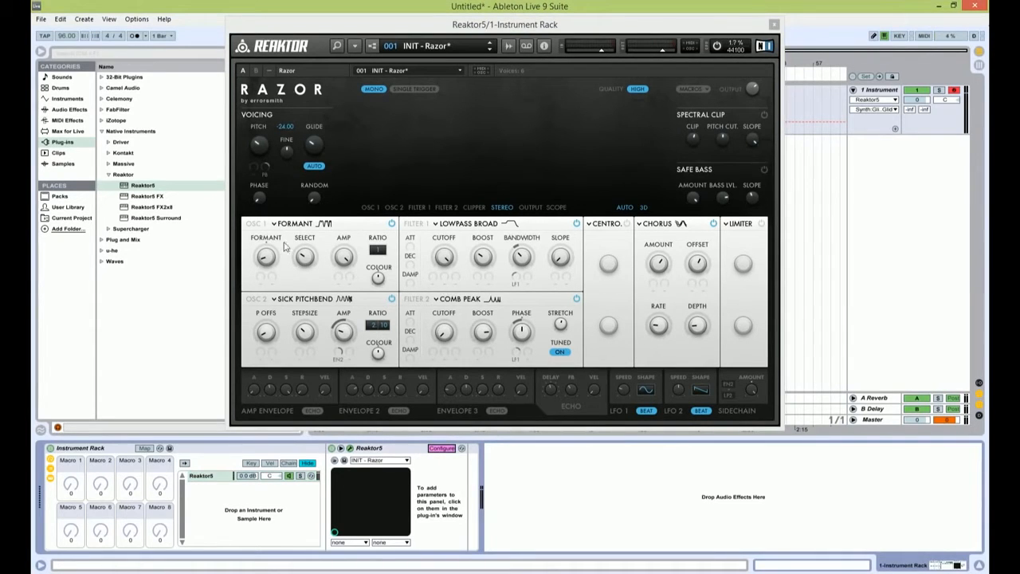
left_click(266, 260)
left_click_drag(266, 260, 266, 267)
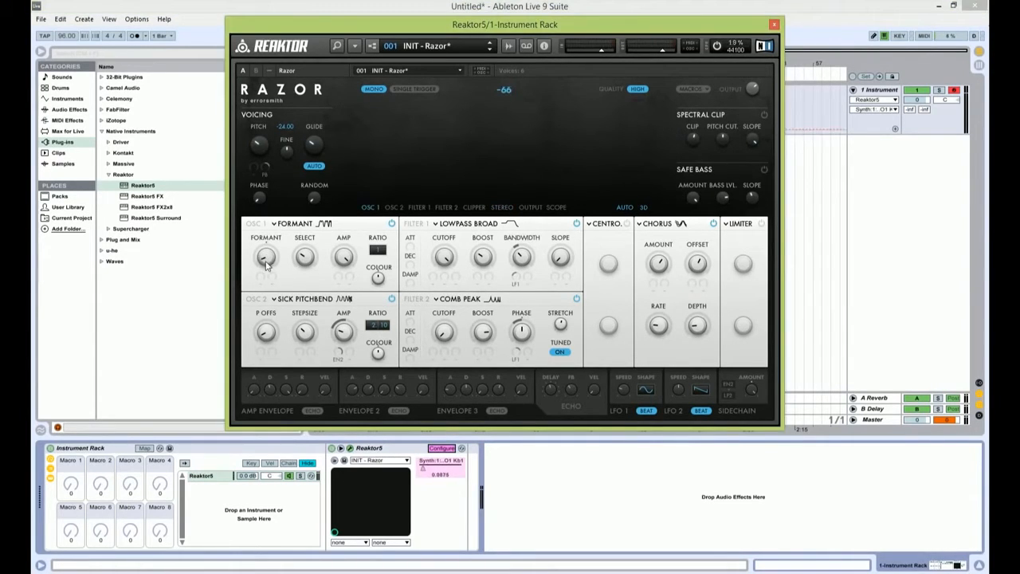
left_click(445, 262)
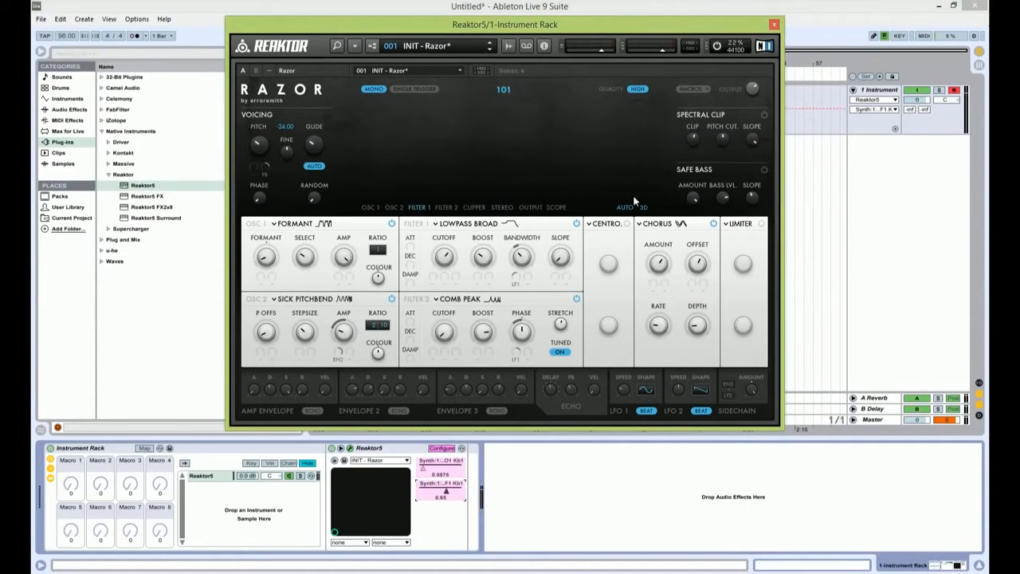
left_click(648, 268)
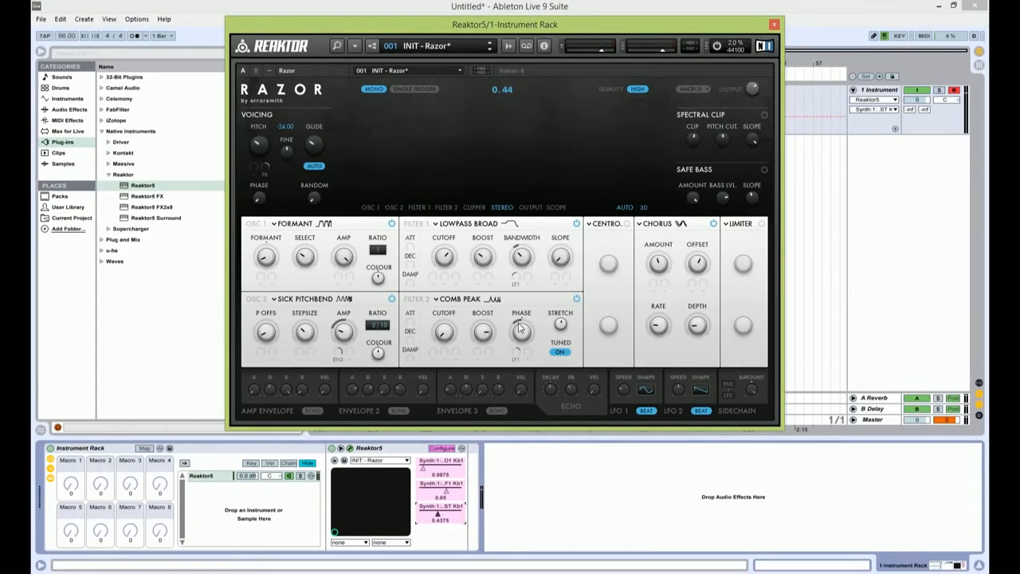
left_click(445, 334)
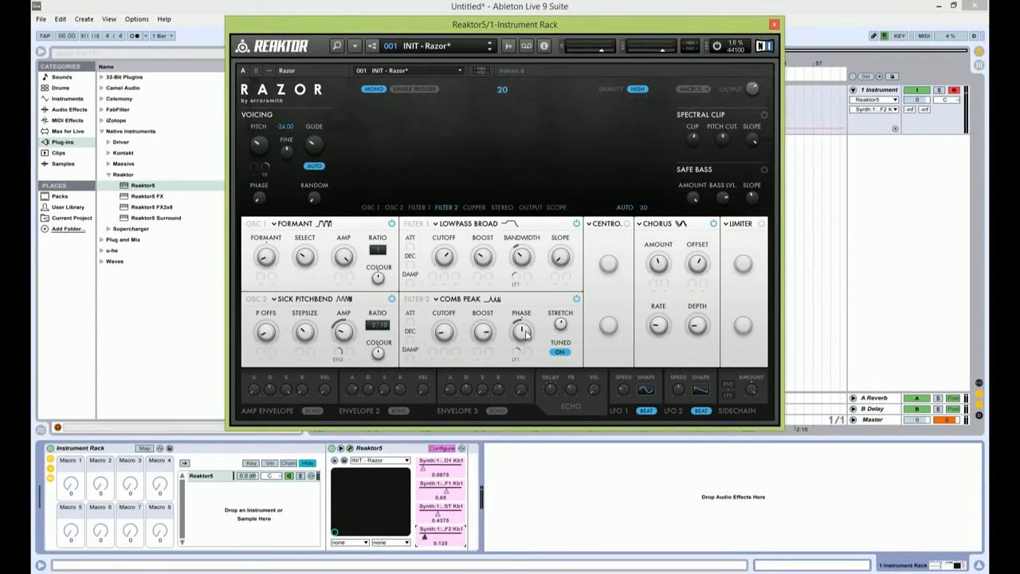
left_click(774, 25)
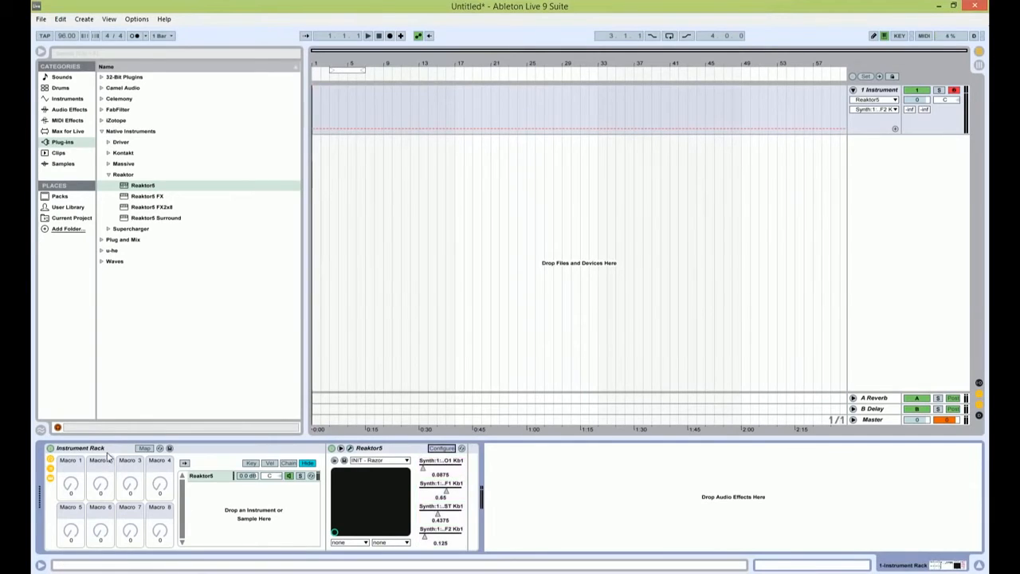
Step: Map the four configured Reaktor5 parameters in order to Macros 1 to 4 of the Instrument Rack
left_click(144, 448)
left_click(72, 494)
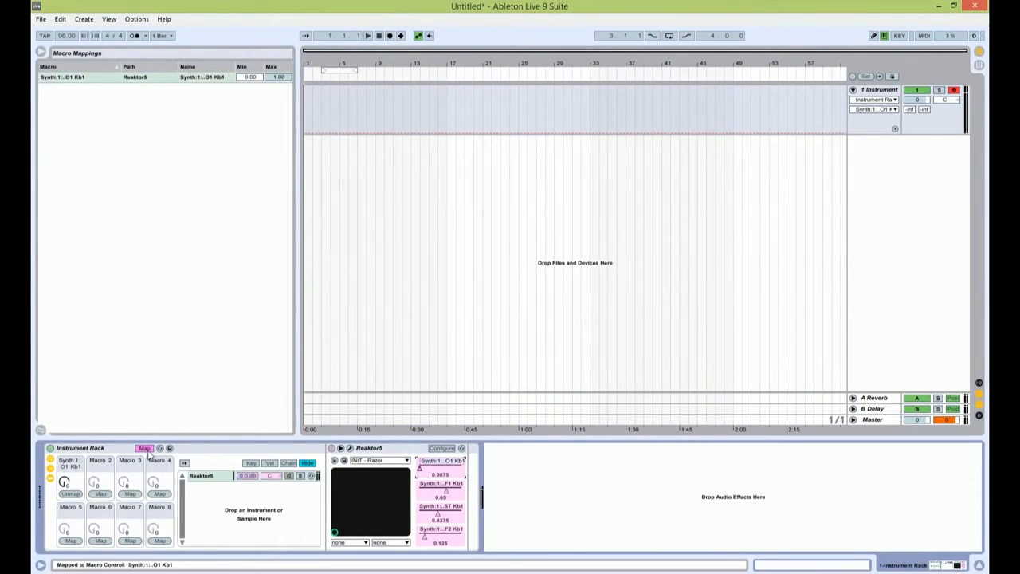
left_click(440, 492)
left_click(99, 494)
left_click(439, 515)
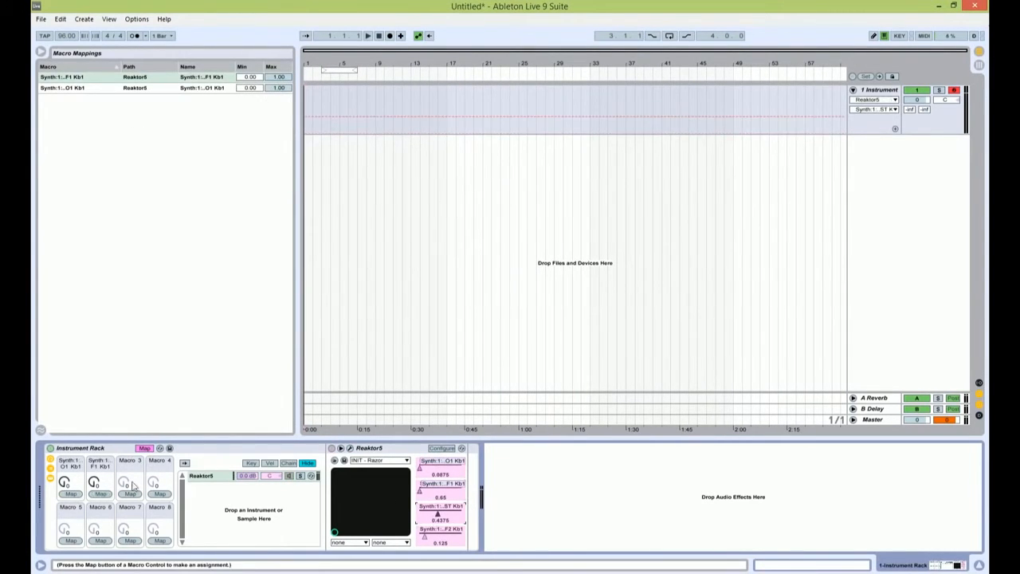
left_click(130, 495)
left_click(159, 494)
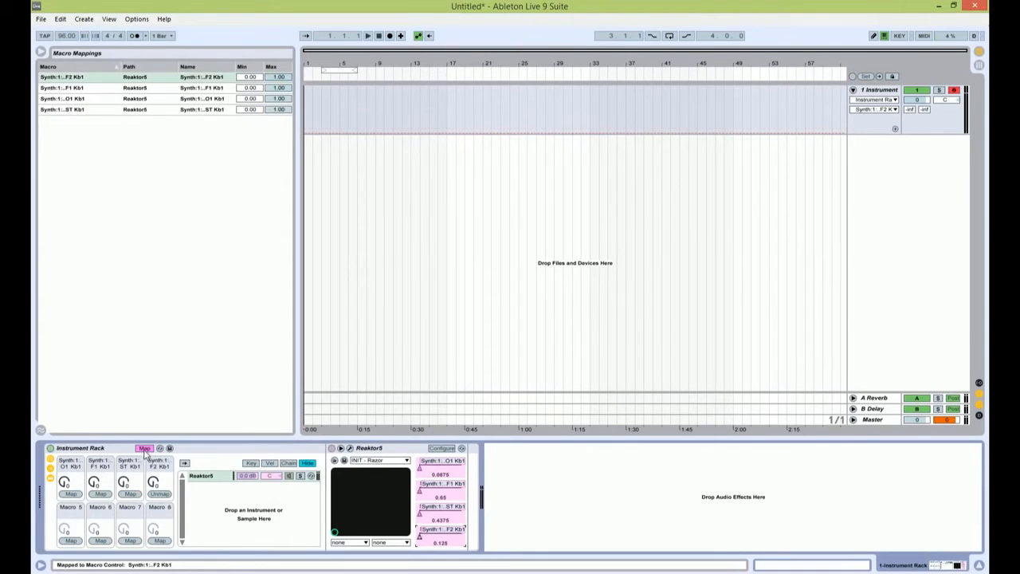
left_click(145, 448)
Step: Duplicate the Reaktor5 chain in the Instrument Rack until there are five chains
left_click(201, 477)
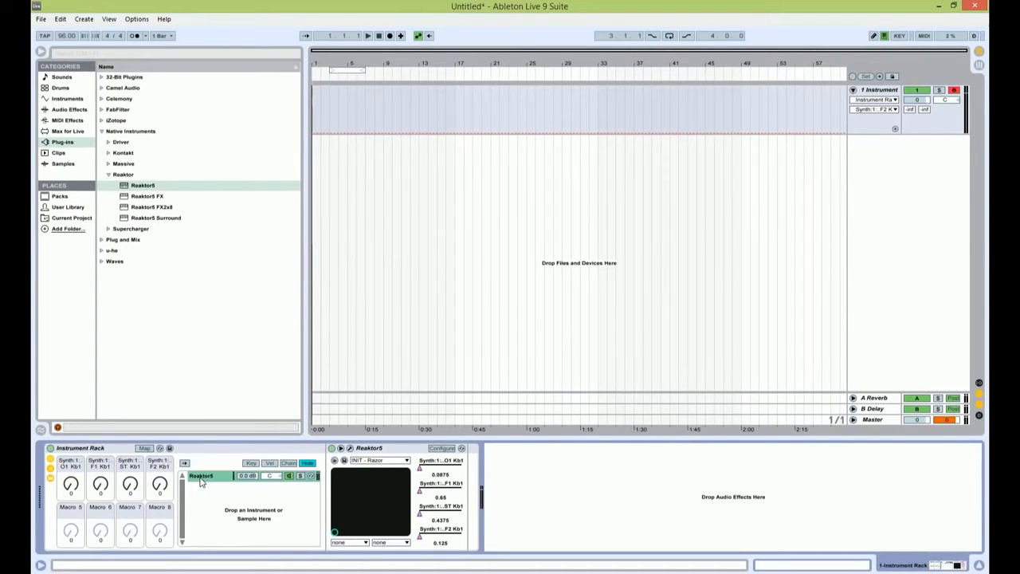
key("ctrl+d")
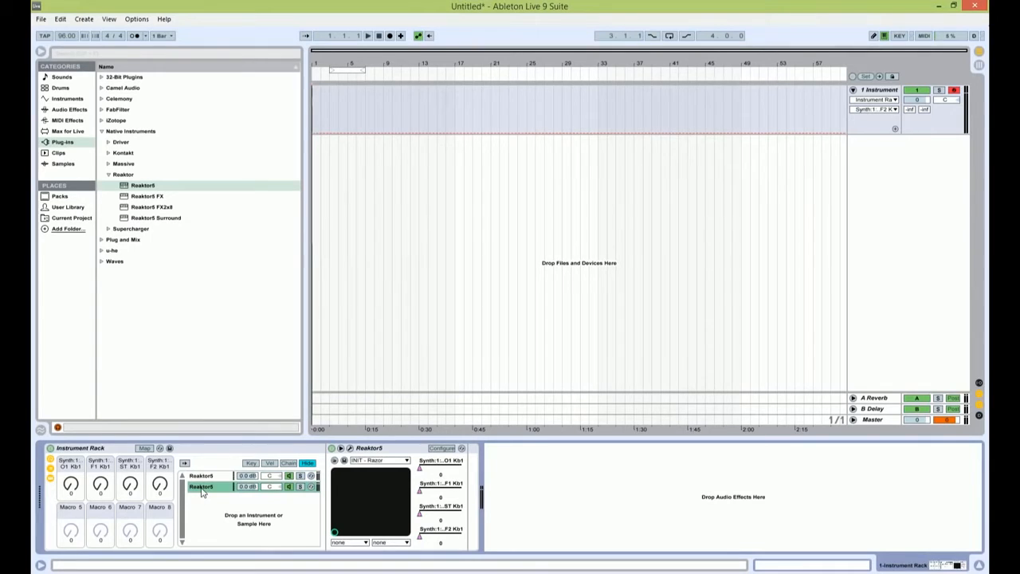
key("ctrl+d")
left_click(202, 487, "shift")
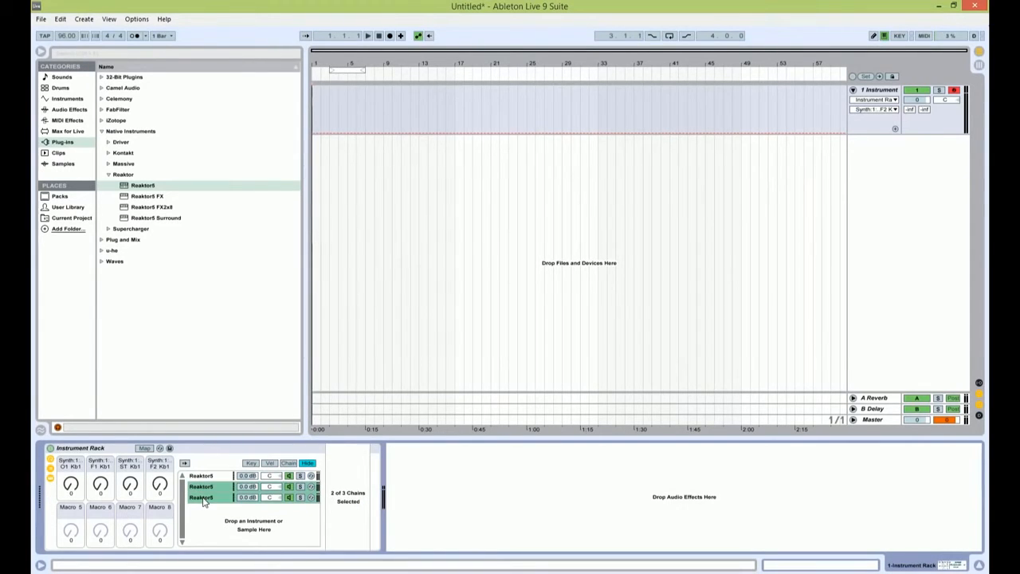
key("ctrl+d")
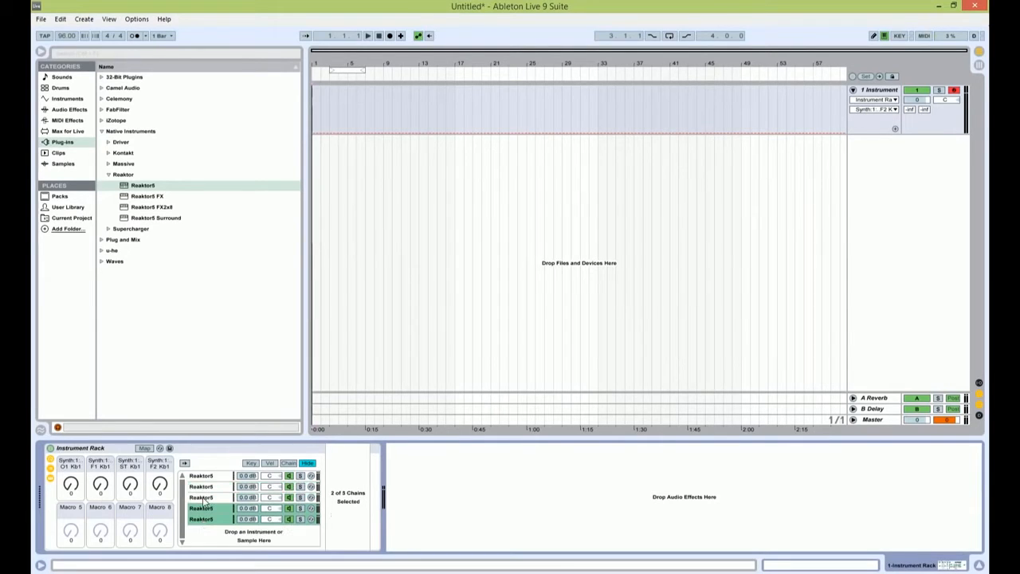
Step: Fine-tune the Razor pitch of the second and third Reaktor5 chains slightly apart, taking the third chain to -24.04
left_click(204, 487)
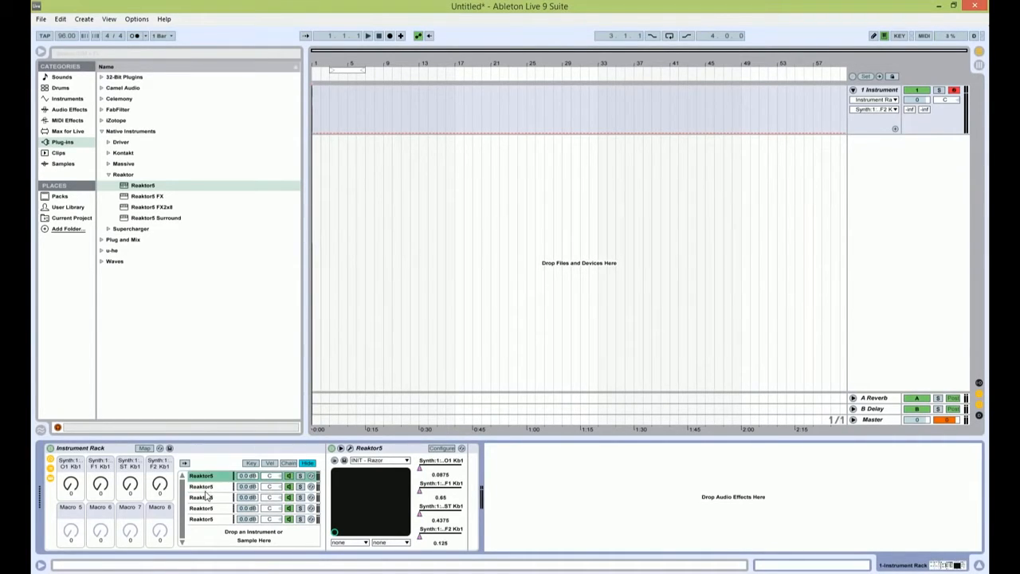
left_click(349, 448)
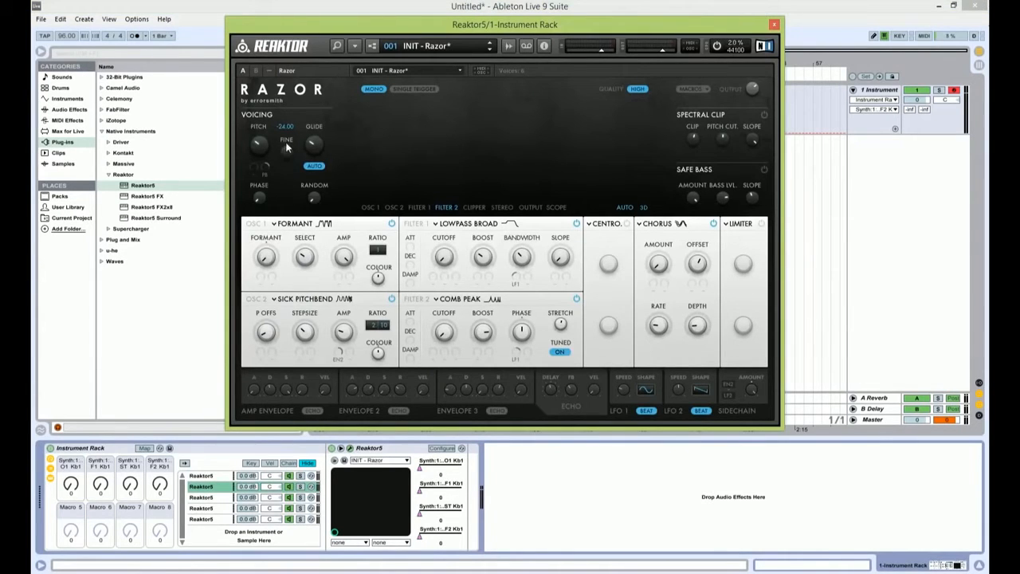
left_click_drag(288, 155, 289, 158)
left_click(227, 497)
left_click(351, 448)
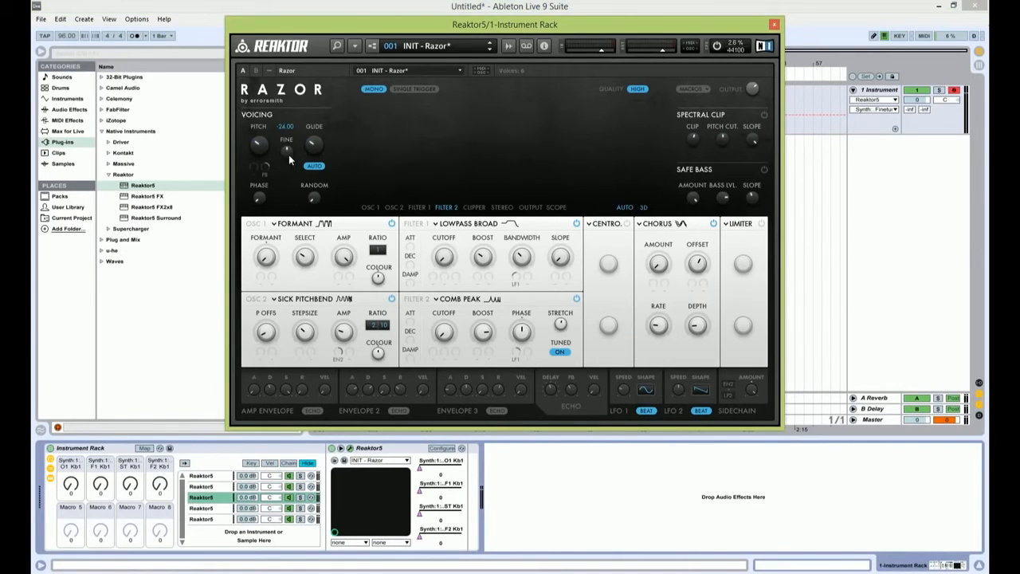
Step: Detune the fourth Reaktor5 chain's Razor to -23.98 and the fifth chain's to -24.02, closing the Razor window
left_click(204, 509)
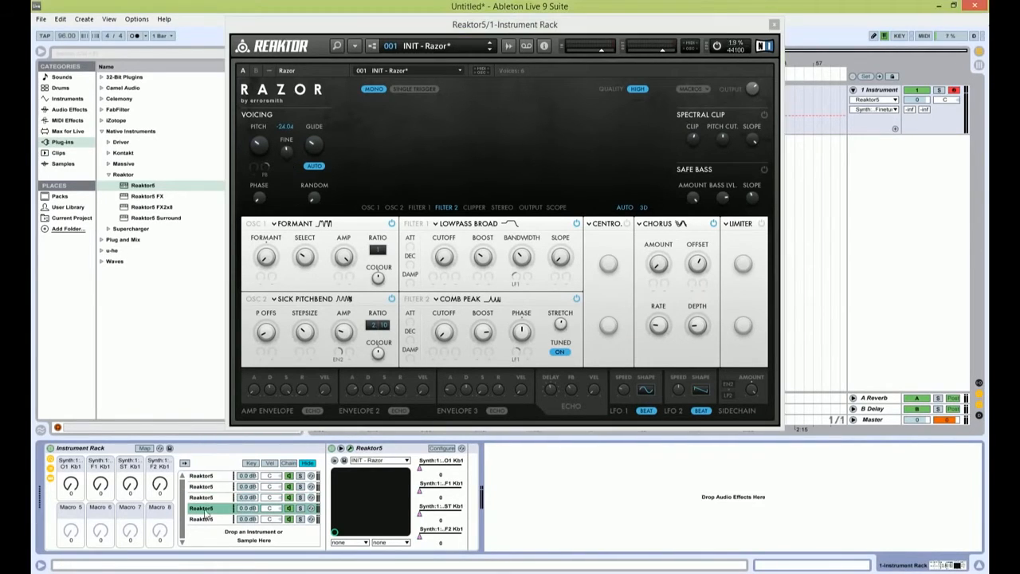
left_click_drag(290, 152, 291, 151)
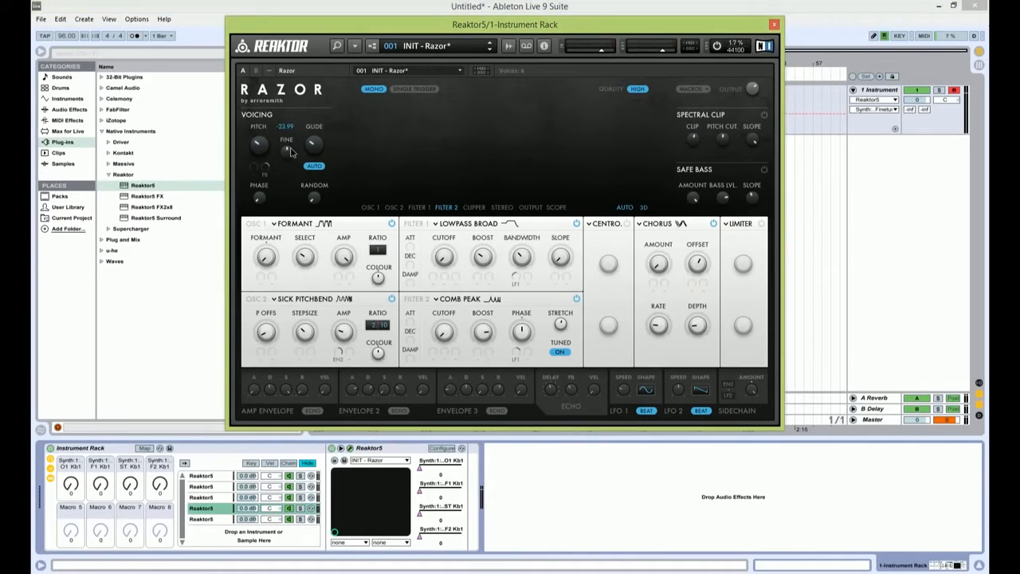
left_click(201, 519)
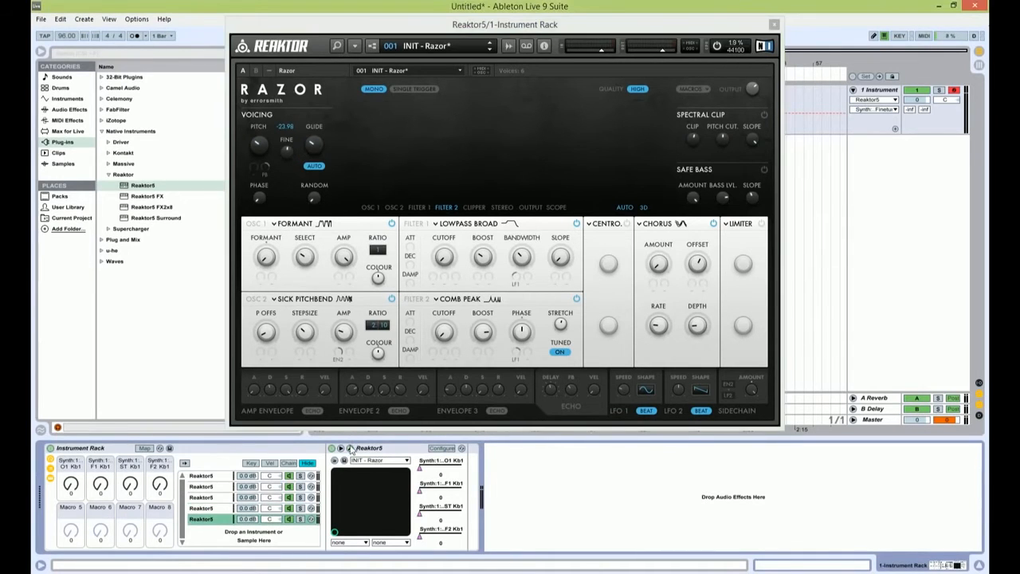
left_click_drag(290, 156, 290, 154)
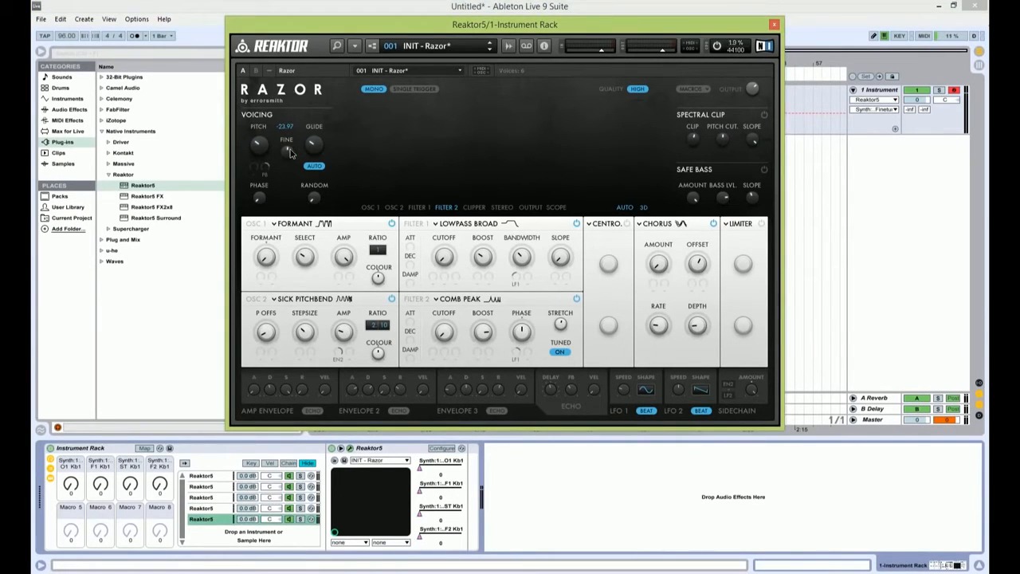
left_click(774, 25)
Step: Step back through the chains to the first one and audition the detuned stack by sweeping Macros 1 to 4
left_click(213, 509)
left_click(216, 498)
left_click(219, 487)
left_click(218, 477)
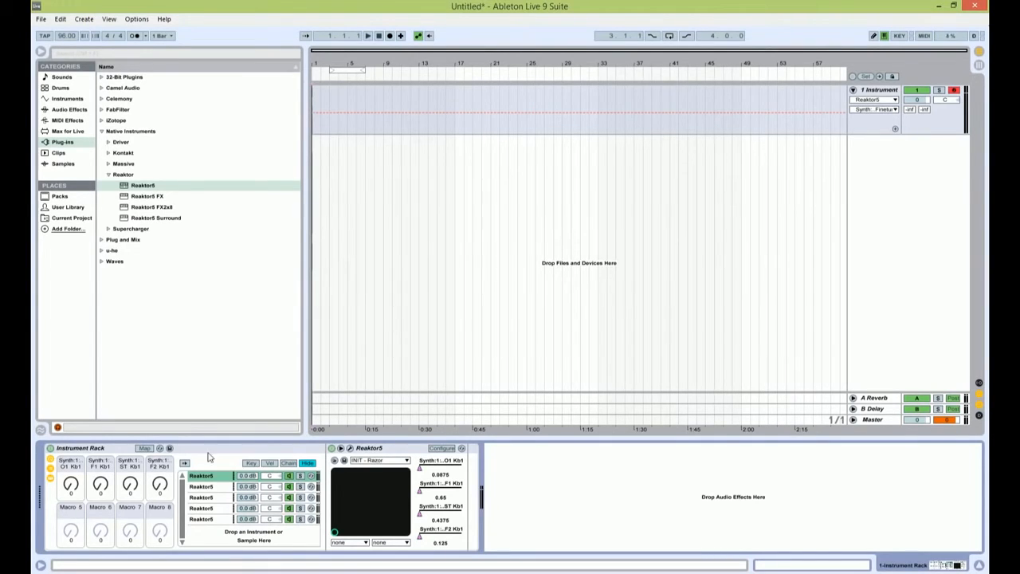
left_click_drag(71, 484, 100, 439)
mouse_move(130, 485)
left_mouse_down()
mouse_move(129, 422)
mouse_move(130, 470)
left_mouse_up()
left_click_drag(75, 486, 75, 446)
left_click_drag(160, 486, 160, 415)
left_click_drag(100, 485, 100, 435)
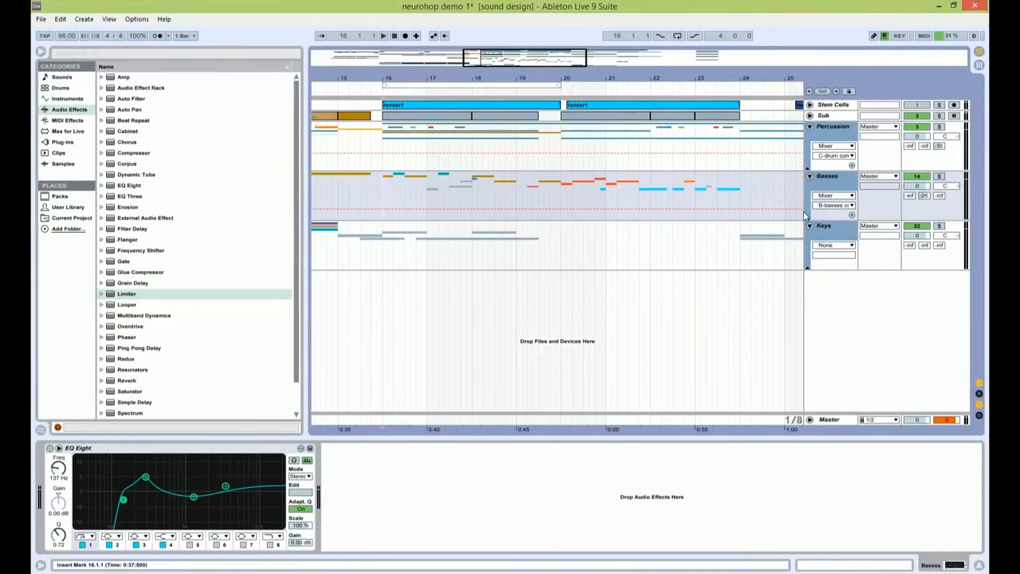
Step: In neurohop demo 1, unfold the Basses, Keys and Percussion groups and expand the Sync A track with its automation lanes
left_click(808, 218)
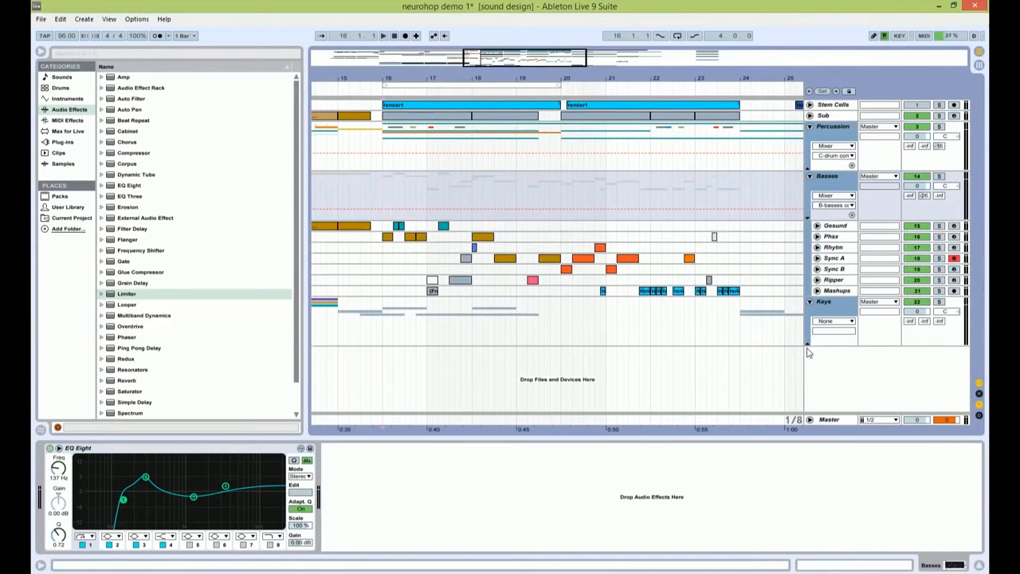
left_click(808, 345)
left_click(807, 169)
left_click_drag(981, 166, 980, 236)
left_click(516, 292)
left_click(817, 293)
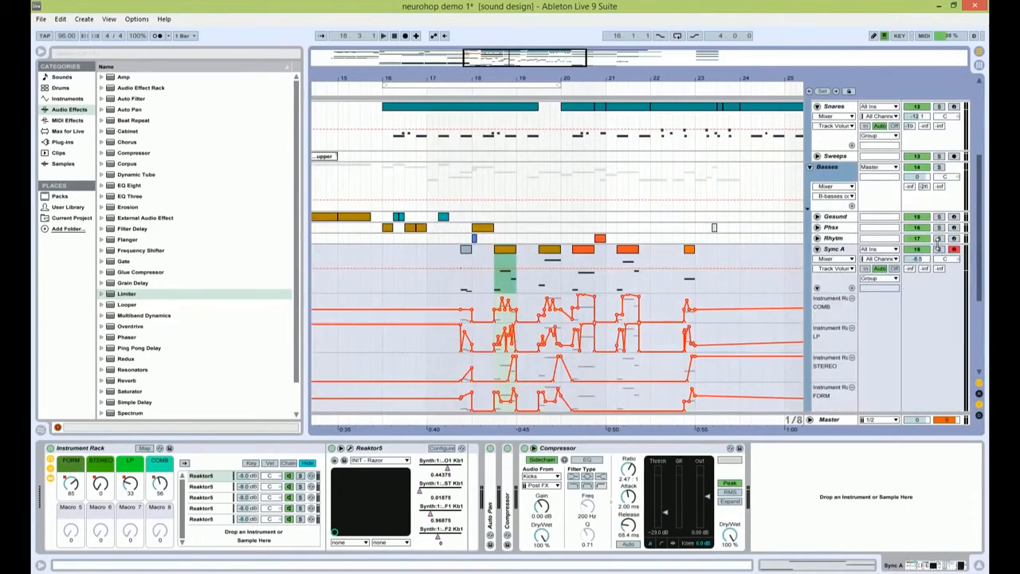
Step: Play the arrangement from 17.3.3 and follow Sync A's macro automation
left_click(461, 284)
key("space")
left_click_drag(527, 53, 519, 60)
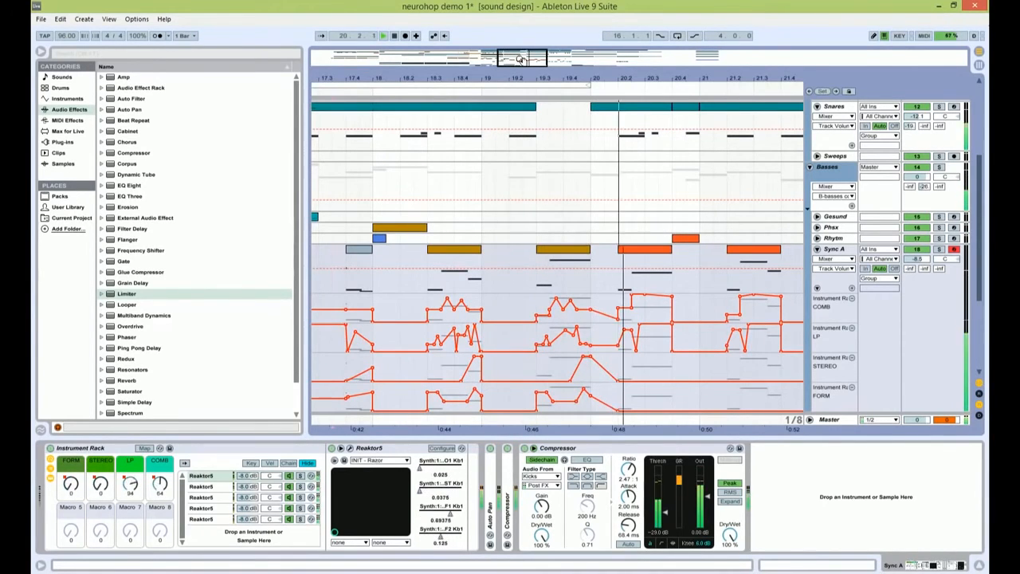
left_click_drag(540, 60, 522, 62)
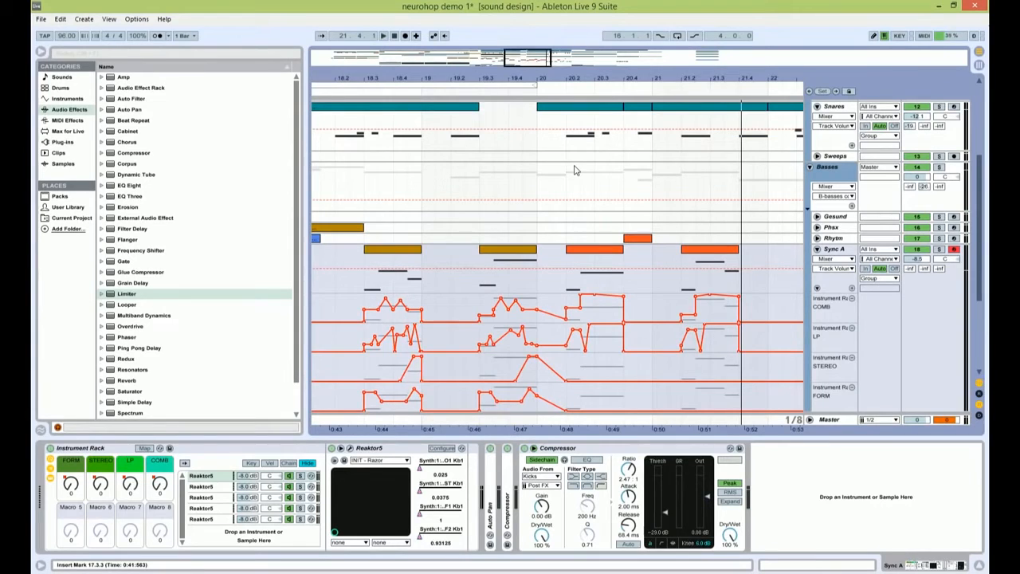
Step: Sweep Sync A's LP and COMB macros by hand to audition the filters and re-enable the overridden automation
left_click_drag(130, 484, 160, 446)
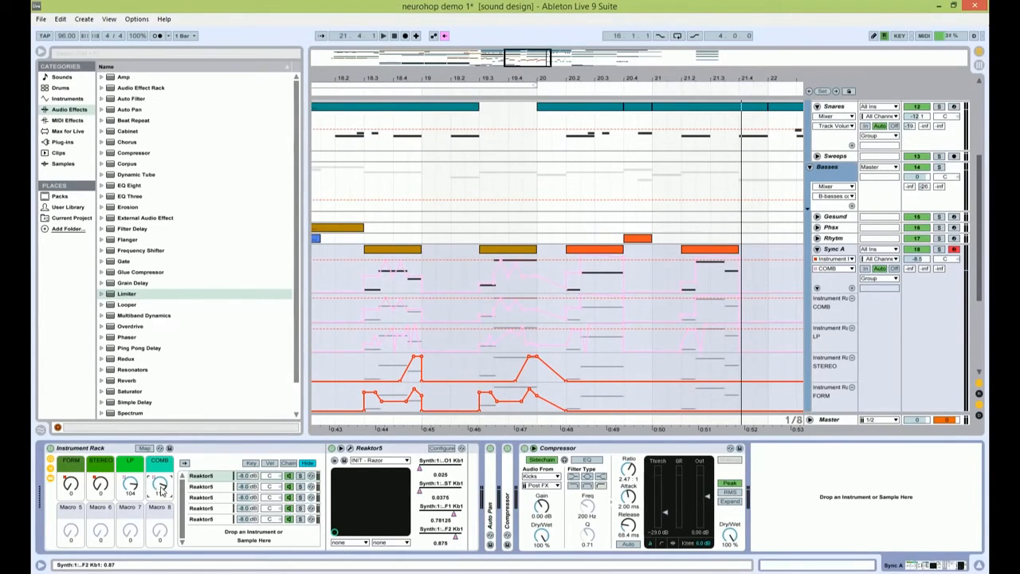
left_click_drag(161, 489, 161, 542)
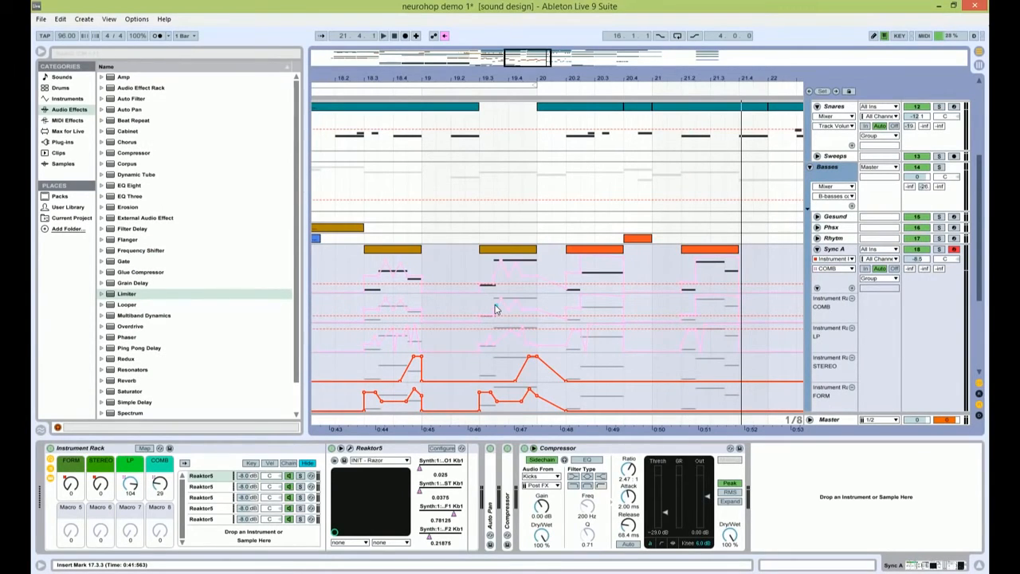
left_click(132, 484)
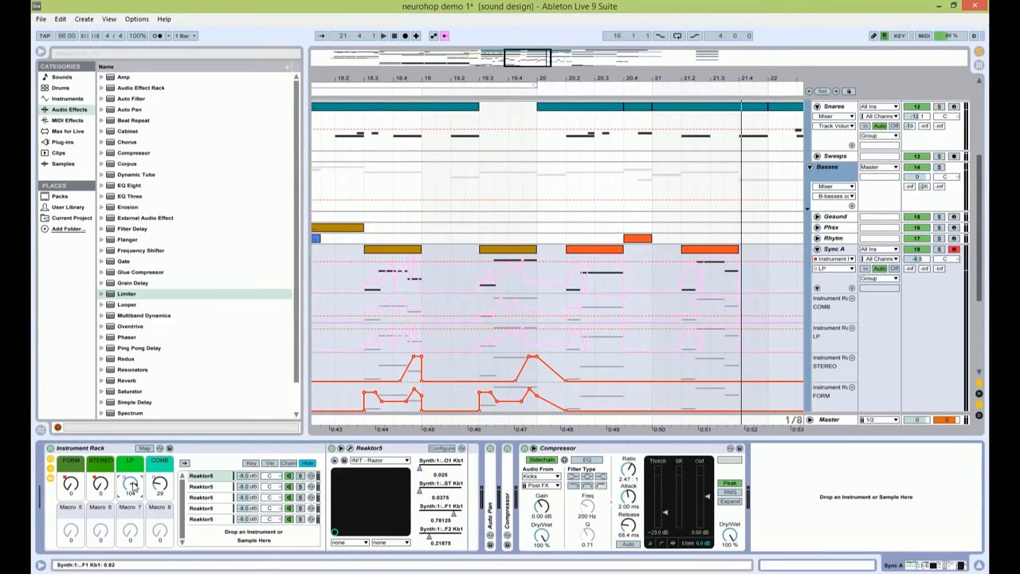
left_click(446, 36)
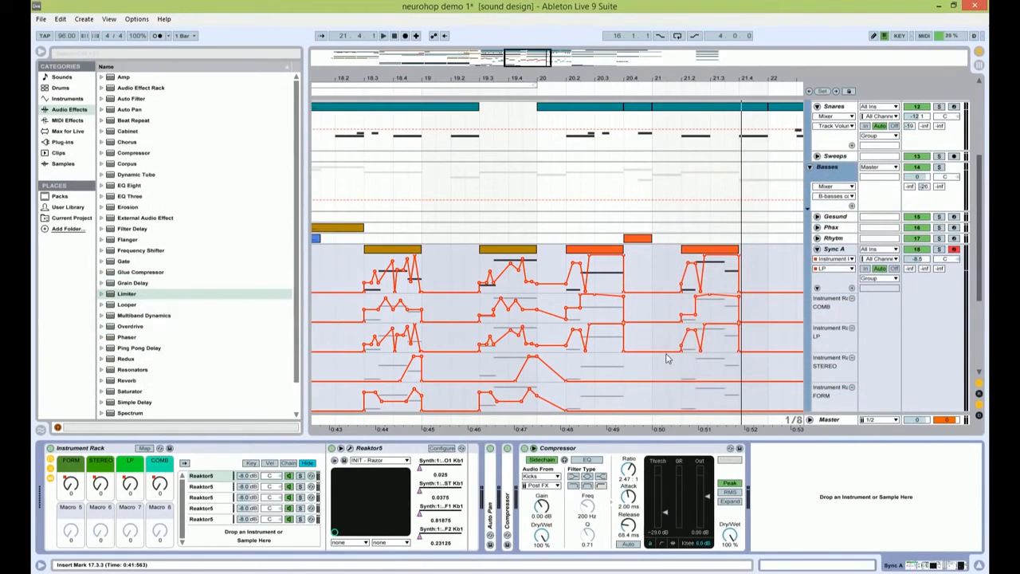
Step: Examine Sync A's automation curves around bar 18 and set the insert marker at 18.4.1
left_click_drag(515, 63, 515, 100)
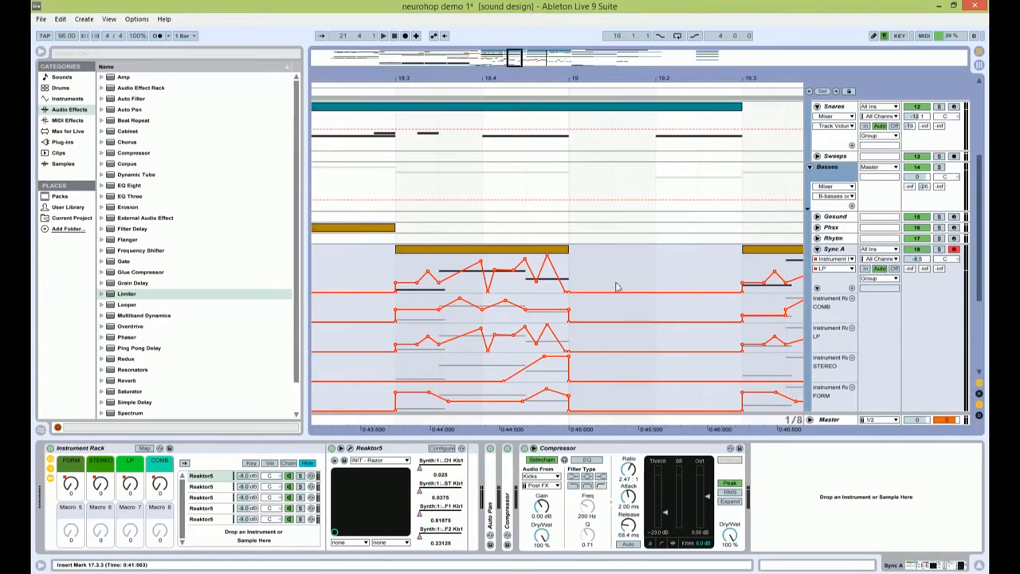
mouse_move(482, 264)
left_click_drag(480, 147, 740, 147)
left_click(480, 148)
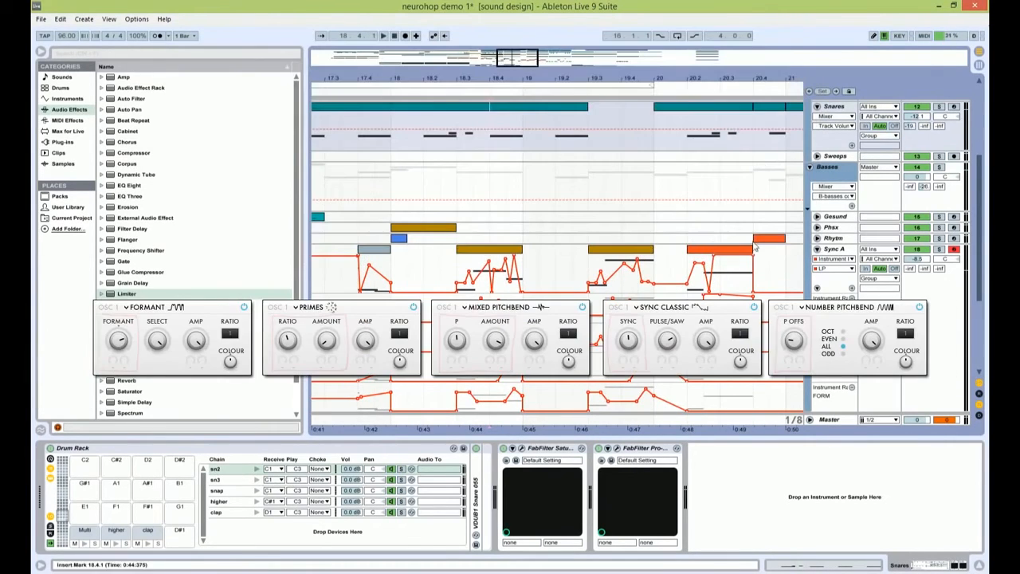
Step: Reselect Sync A, sweep its LP macro upward, check the FORM and STEREO macros and re-enable the overridden automation
left_click(831, 250)
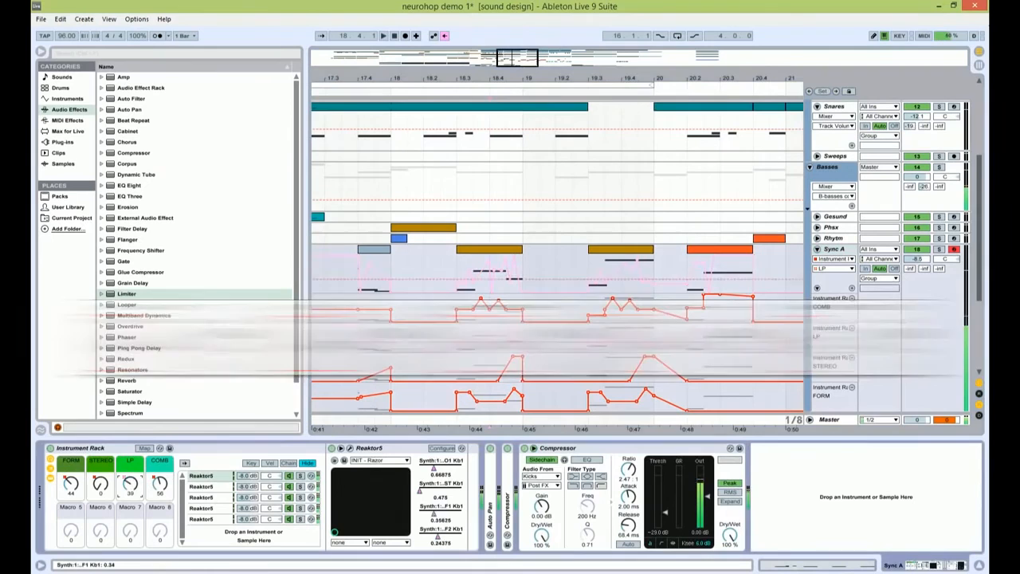
left_click_drag(130, 485, 130, 443)
left_click(72, 488)
left_click(98, 490)
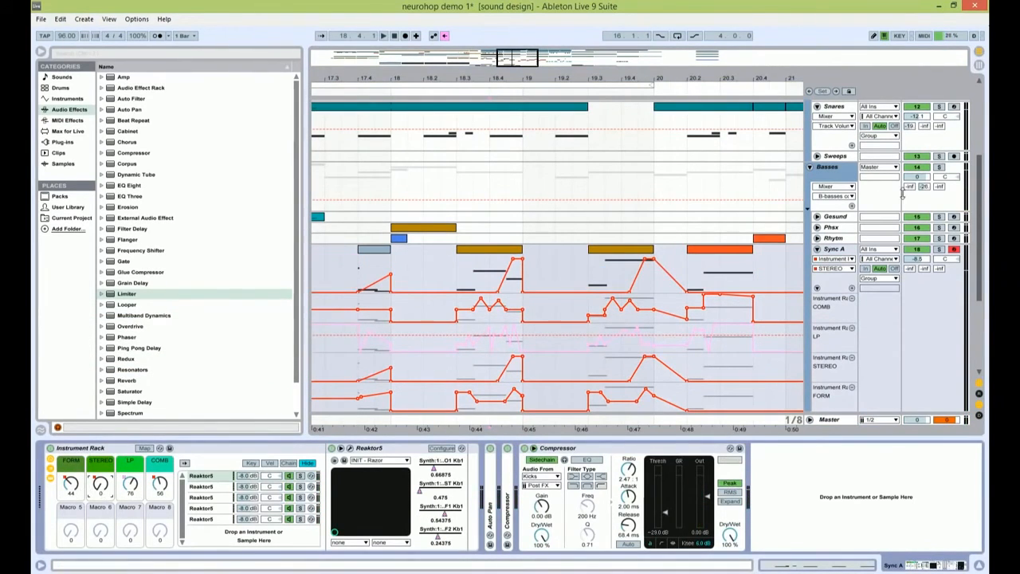
left_click(446, 36)
Step: Enlarge Sync A's FORM, STEREO and LP automation lanes to make their curves easier to read
left_click_drag(520, 59, 522, 49)
left_click_drag(980, 212, 981, 271)
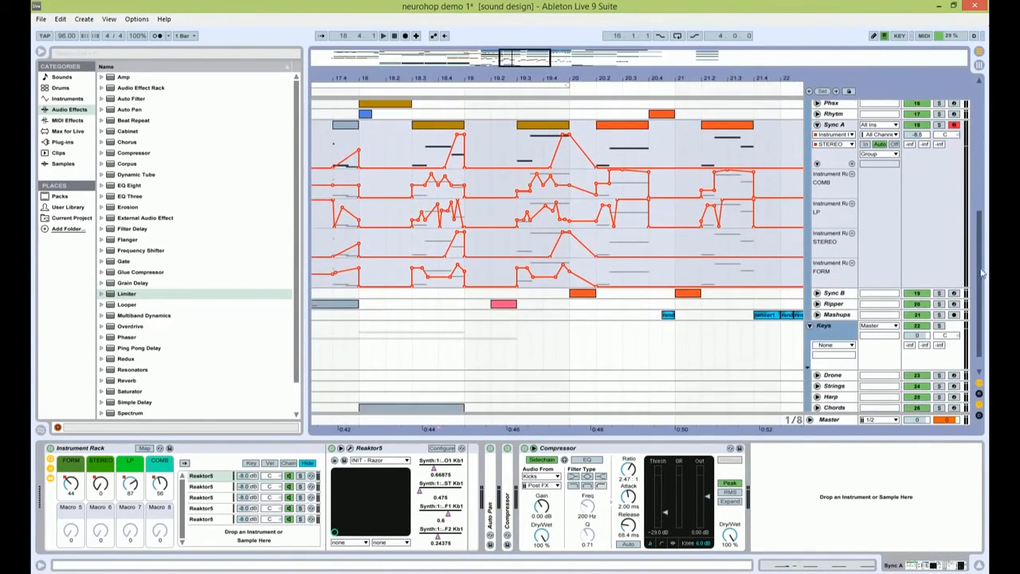
left_click_drag(837, 289, 836, 380)
left_click_drag(829, 257, 828, 287)
left_click_drag(829, 227, 830, 246)
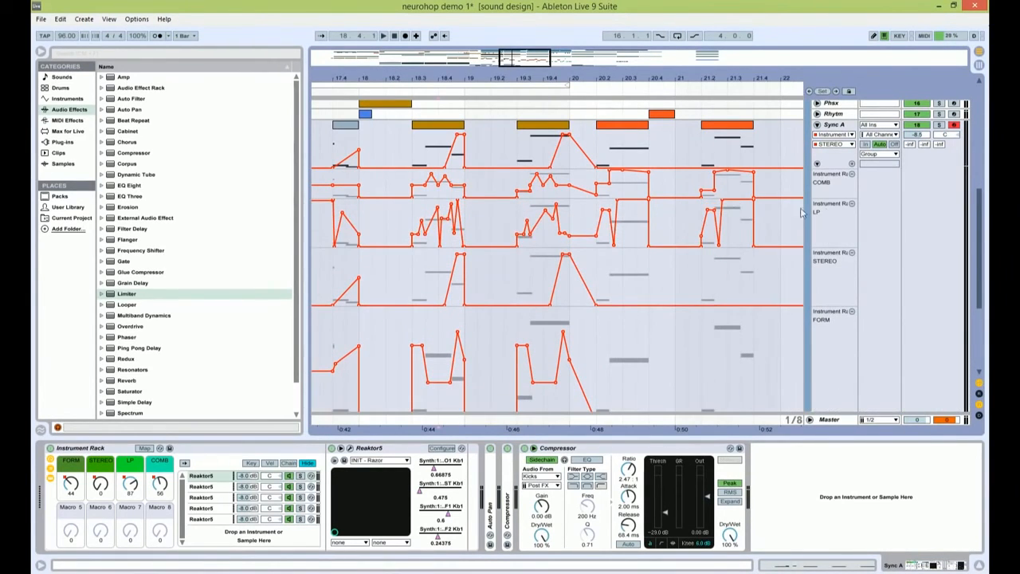
Step: Listen to the soloed Sync A part against its enlarged automation lanes and stop playback
left_click_drag(524, 59, 520, 59)
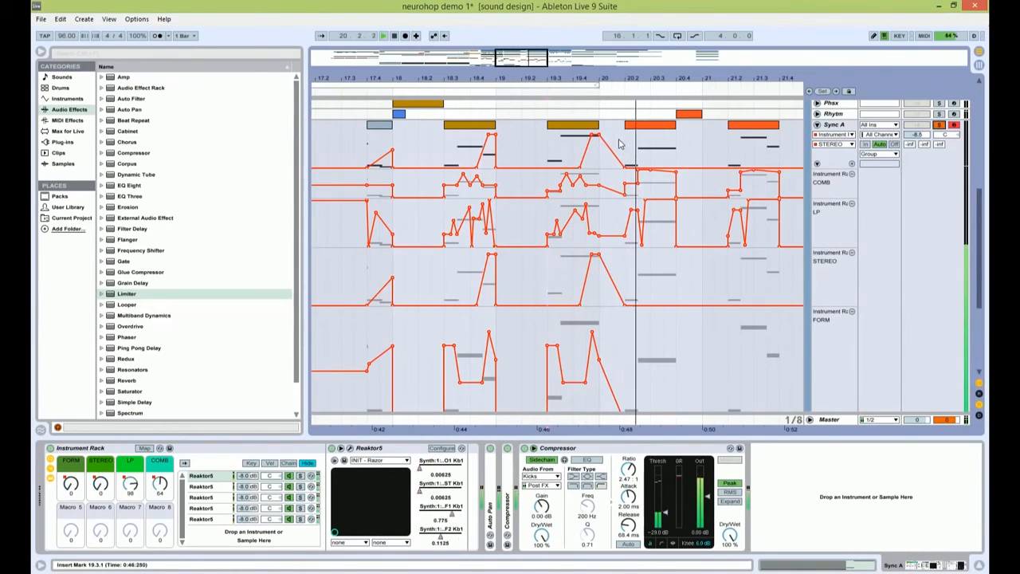
left_click_drag(637, 187, 637, 192)
left_click(633, 180)
key("space")
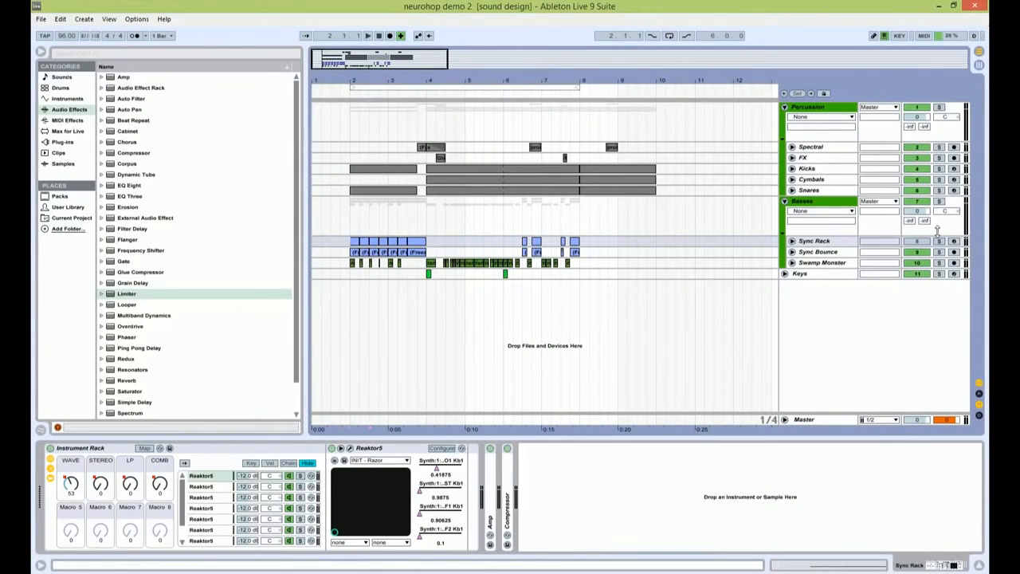
Step: Play the start of neurohop demo 2 briefly and unfold the Sync Rack track to show its automation lanes
key("space")
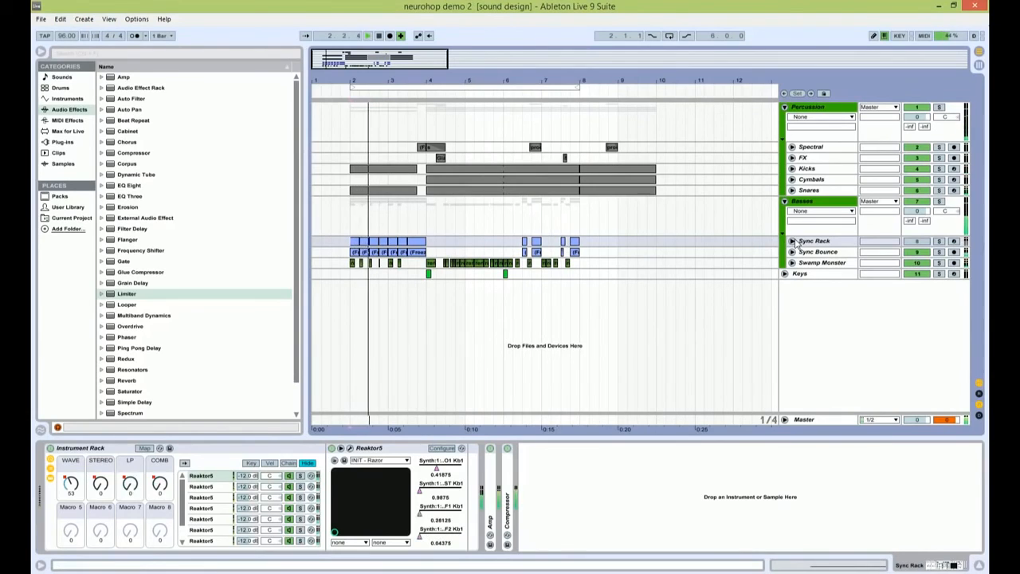
key("space")
key("plus")
key("plus")
key("plus")
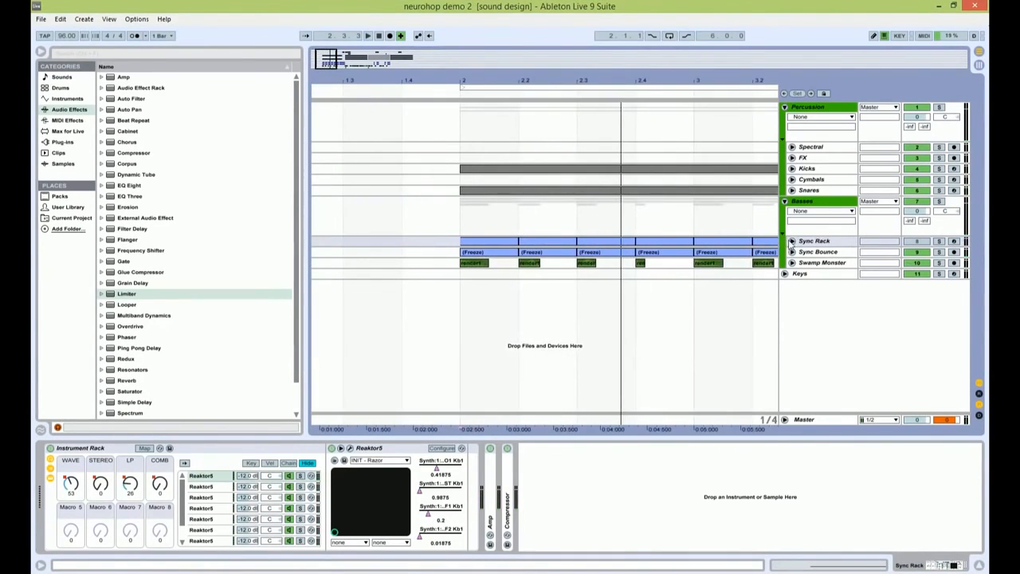
left_click(792, 240)
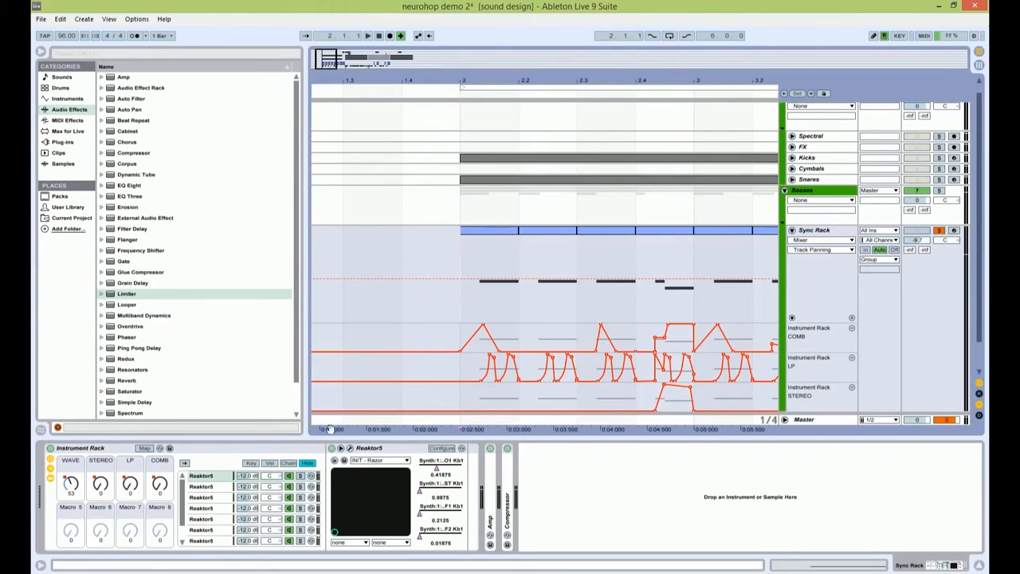
Step: Inspect the Razor patch on Sync Rack's first Reaktor5 chain, end that chain's solo and close the Razor window
left_click(350, 448)
left_click_drag(401, 42, 401, 102)
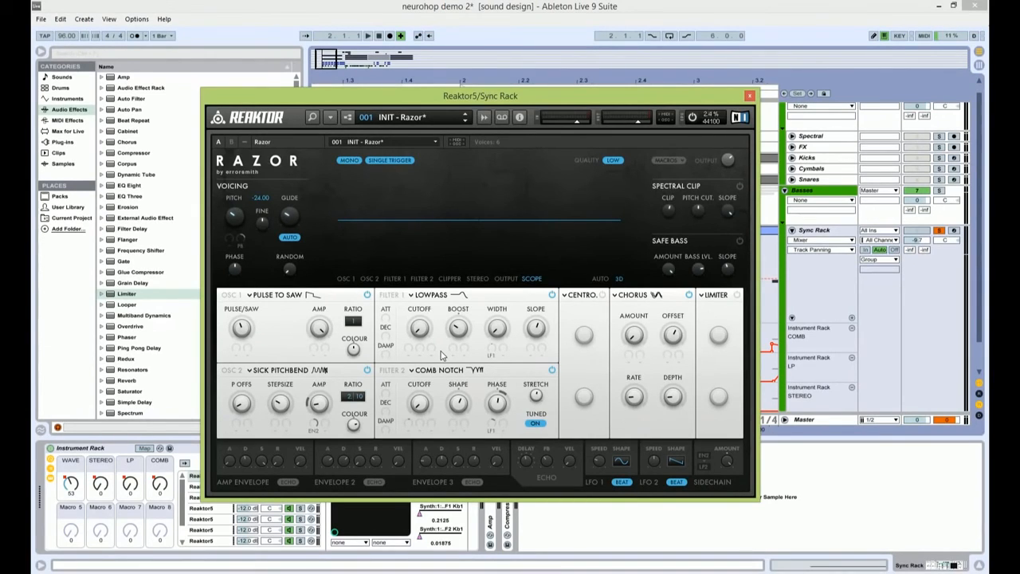
left_click_drag(525, 94, 523, 400)
left_click_drag(341, 60, 353, 63)
left_click_drag(490, 404, 650, 100)
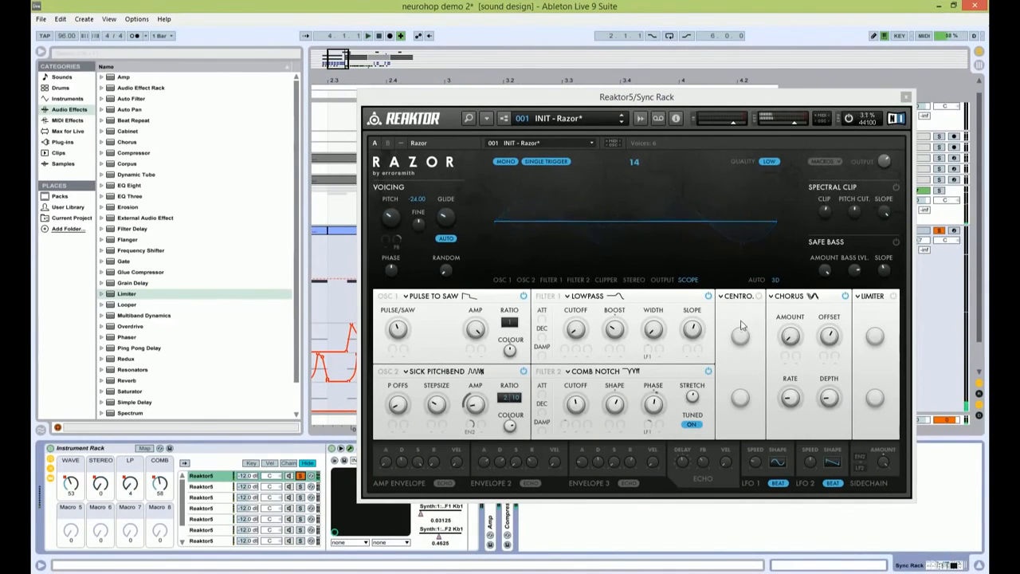
left_click(300, 477)
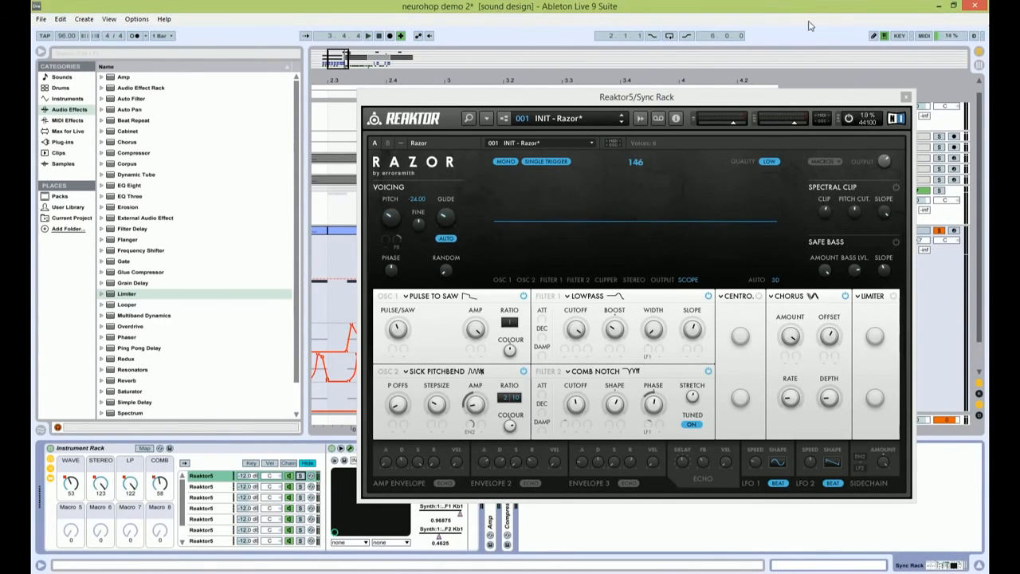
left_click(906, 97)
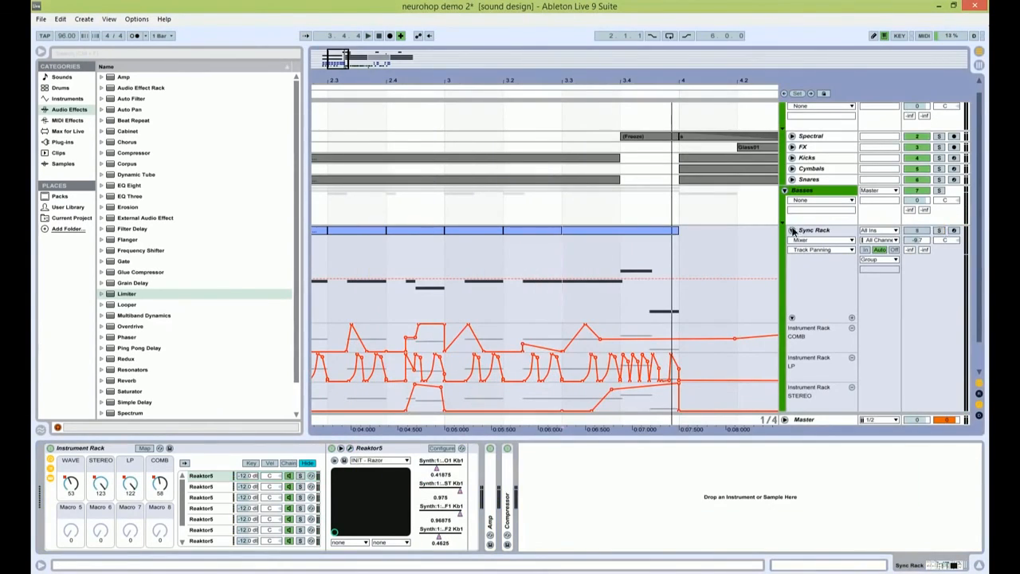
Step: Fold Sync Rack, set the insert marker at 5.1.1 and unfold Swamp Monster to examine its waveforms
left_click(793, 230)
scroll(351, 239, "down", 5)
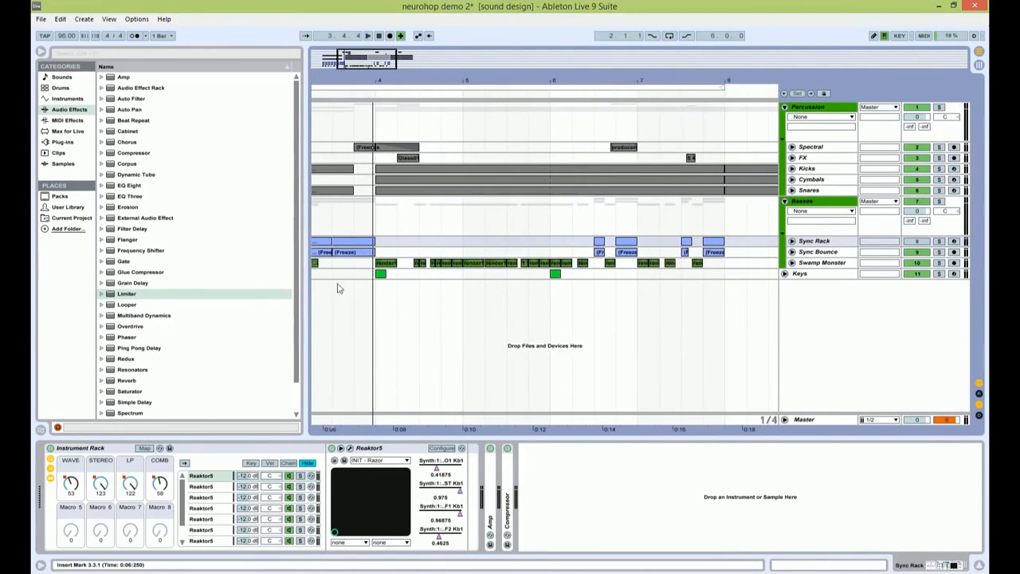
left_click(371, 266)
left_click(468, 276)
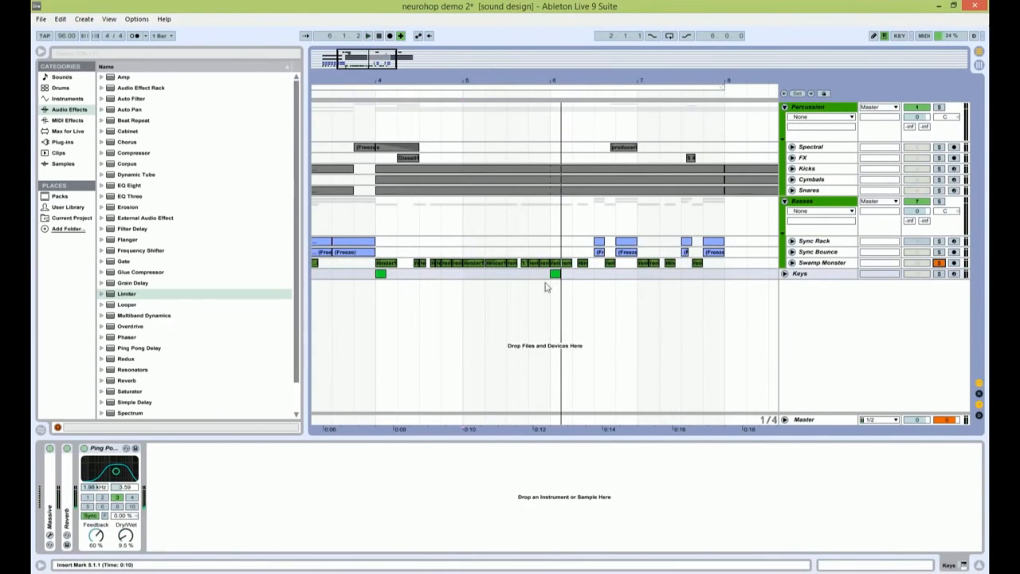
left_click(791, 262)
left_click_drag(377, 57, 384, 96)
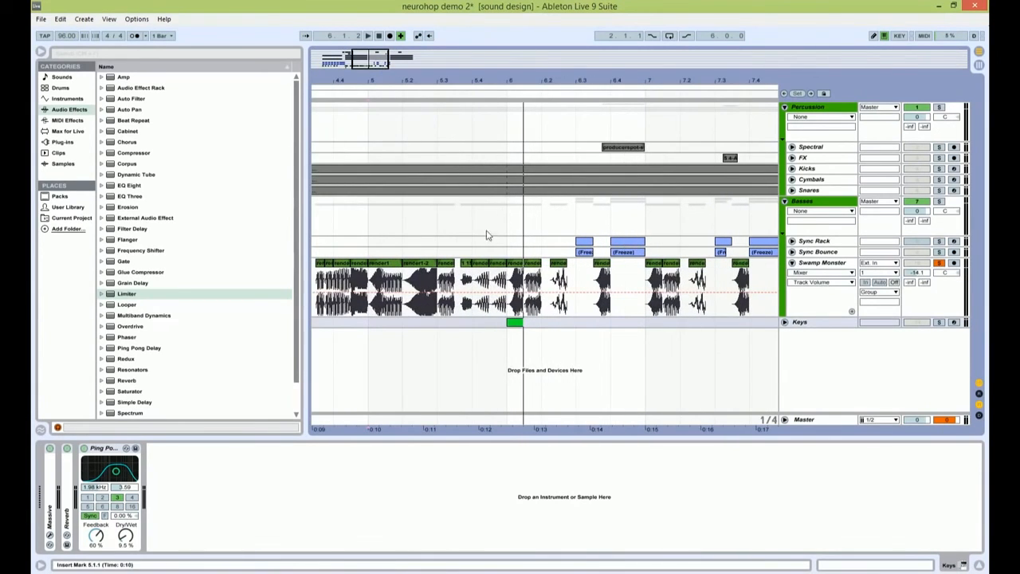
Step: End Swamp Monster's solo and play the full arrangement from 6.1.1
right_click(498, 263)
left_click(499, 225)
left_click(504, 241)
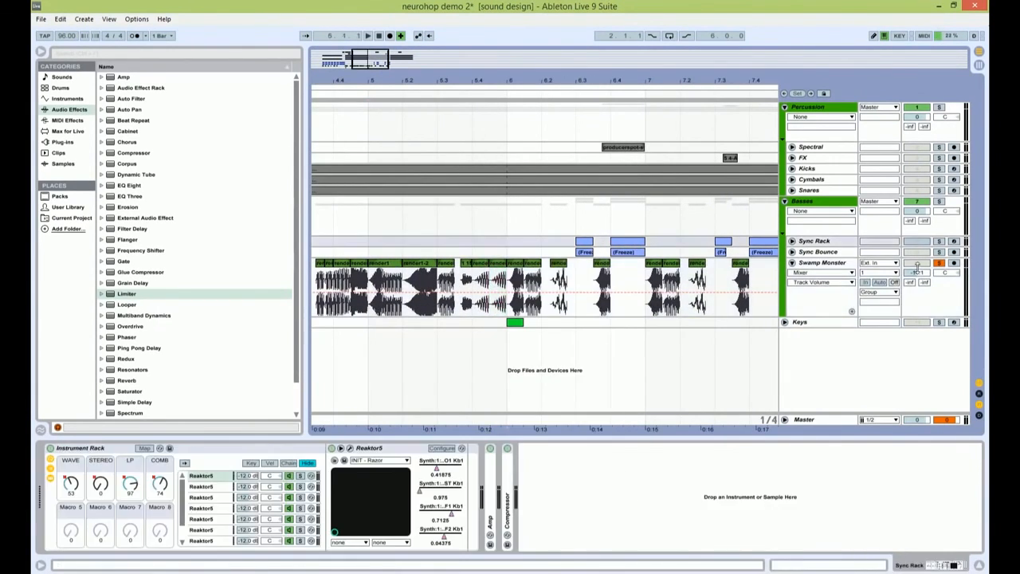
left_click(940, 263)
key("space")
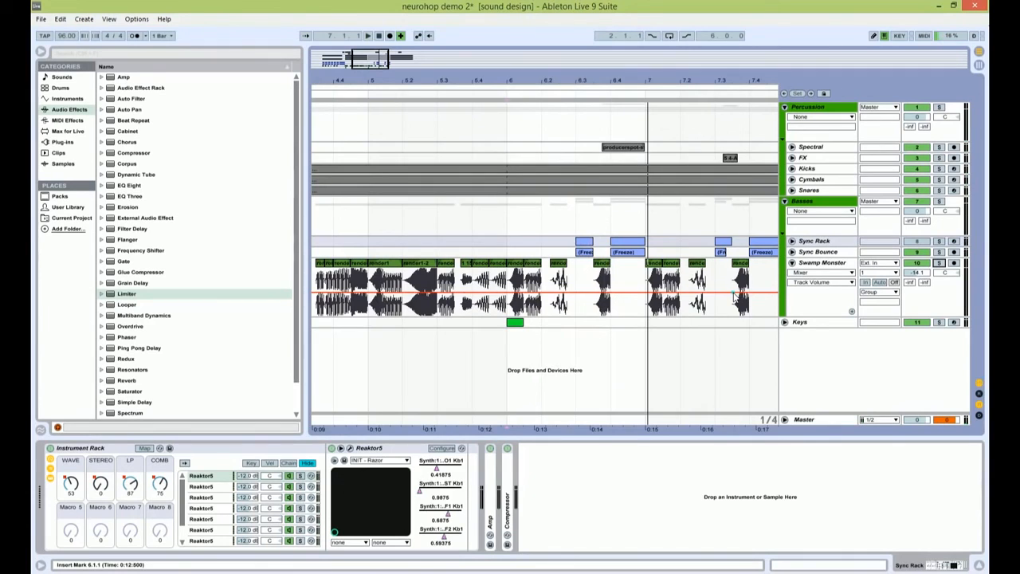
Step: Fold the Swamp Monster track and the Basses and Percussion groups for an overview of the whole arrangement
left_click_drag(382, 61, 362, 24)
left_click(792, 263)
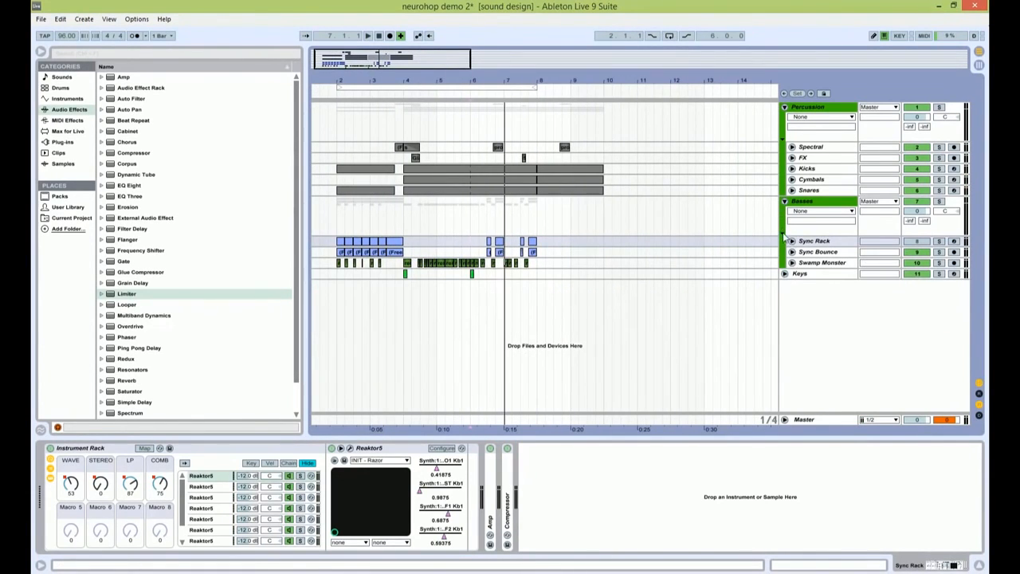
left_click(784, 201)
left_click(783, 141)
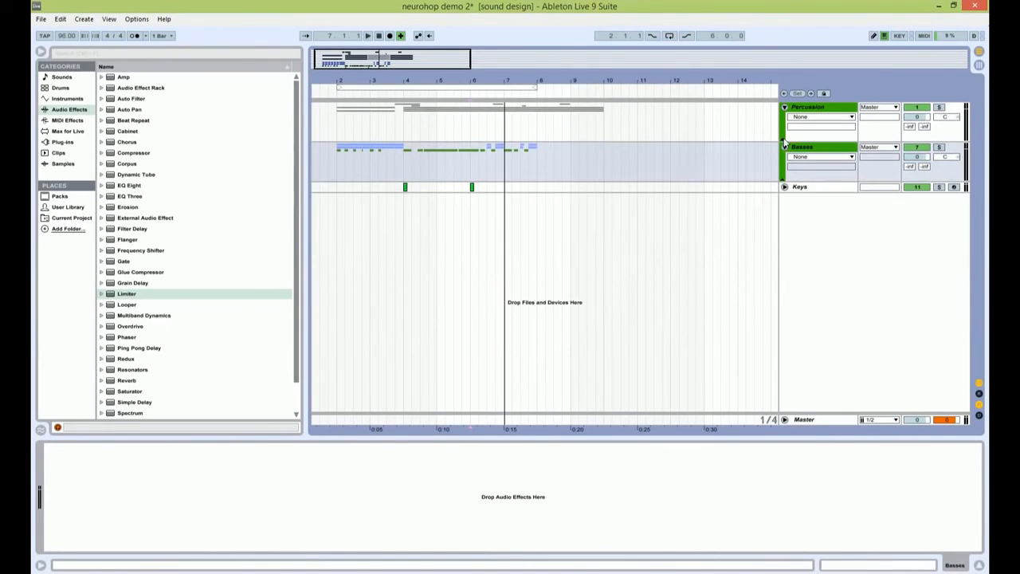
left_click(519, 164)
left_click_drag(362, 77, 363, 68)
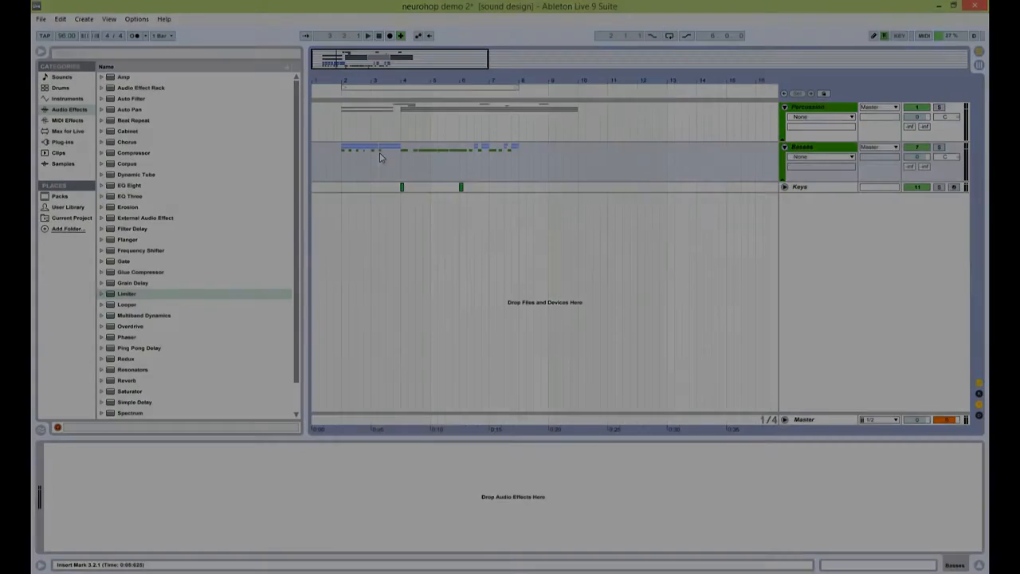